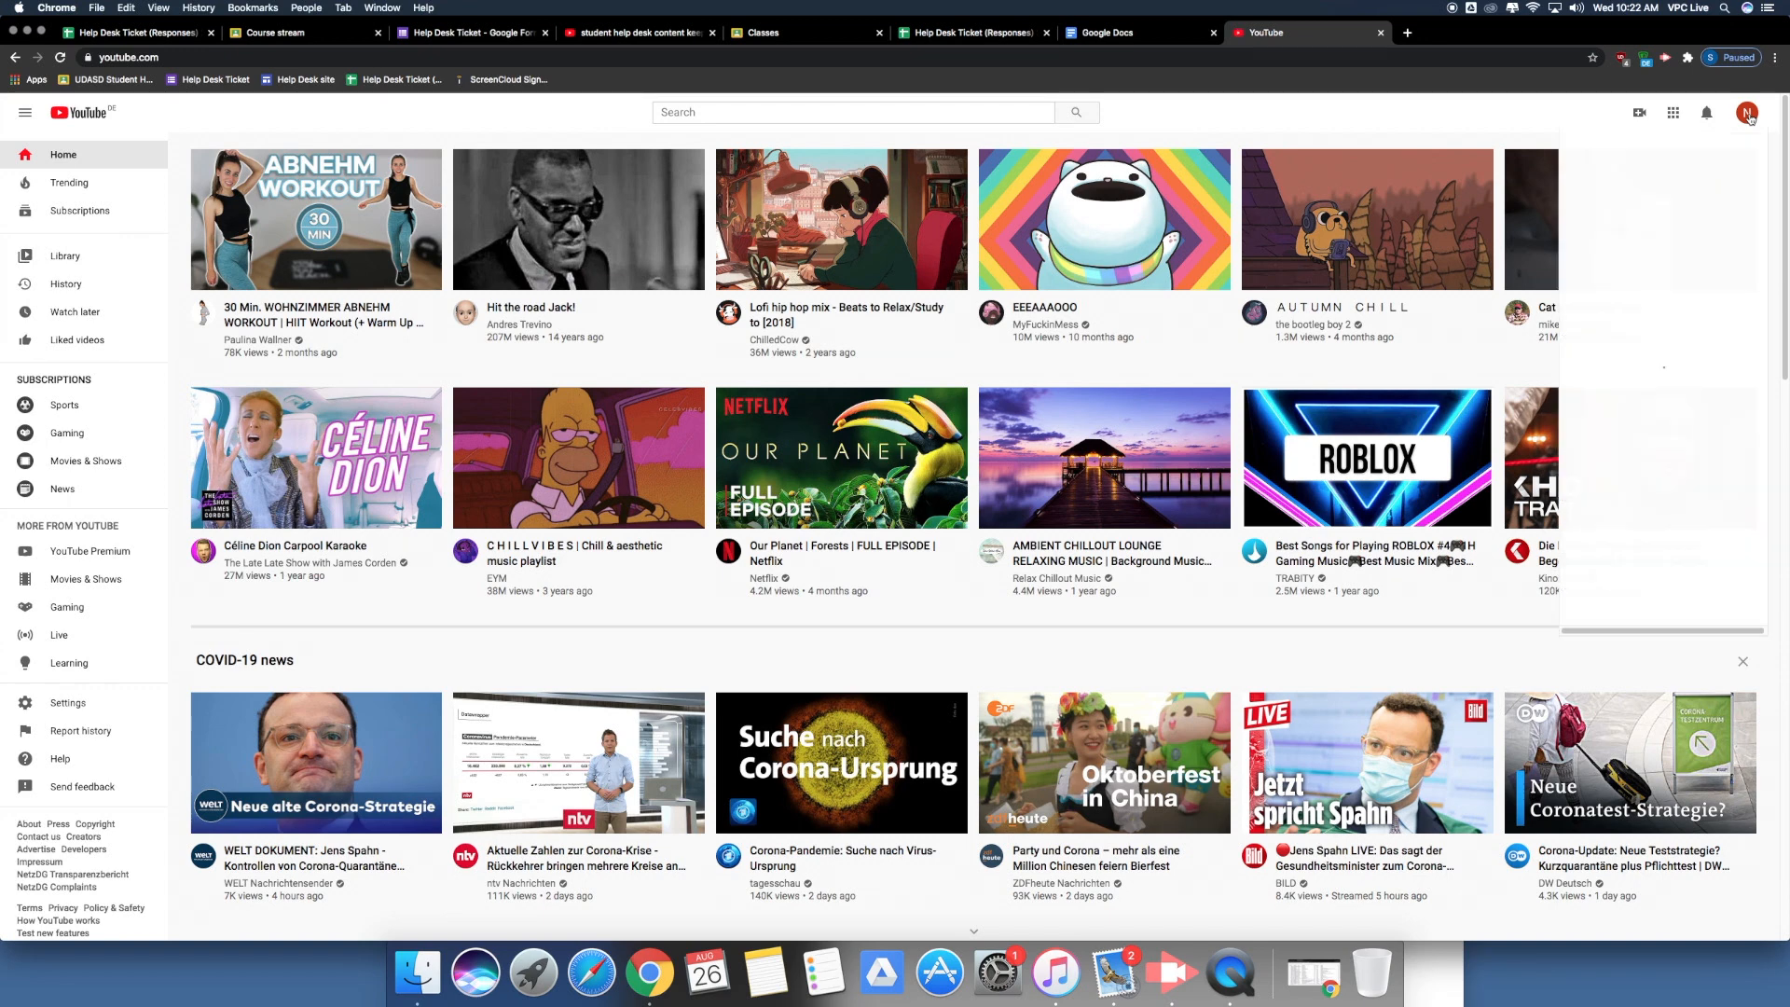
Step: Create a YouTube channel that uses the Google account's own name and picture
{"action": "left_click", "coordinate": [1669, 224]}
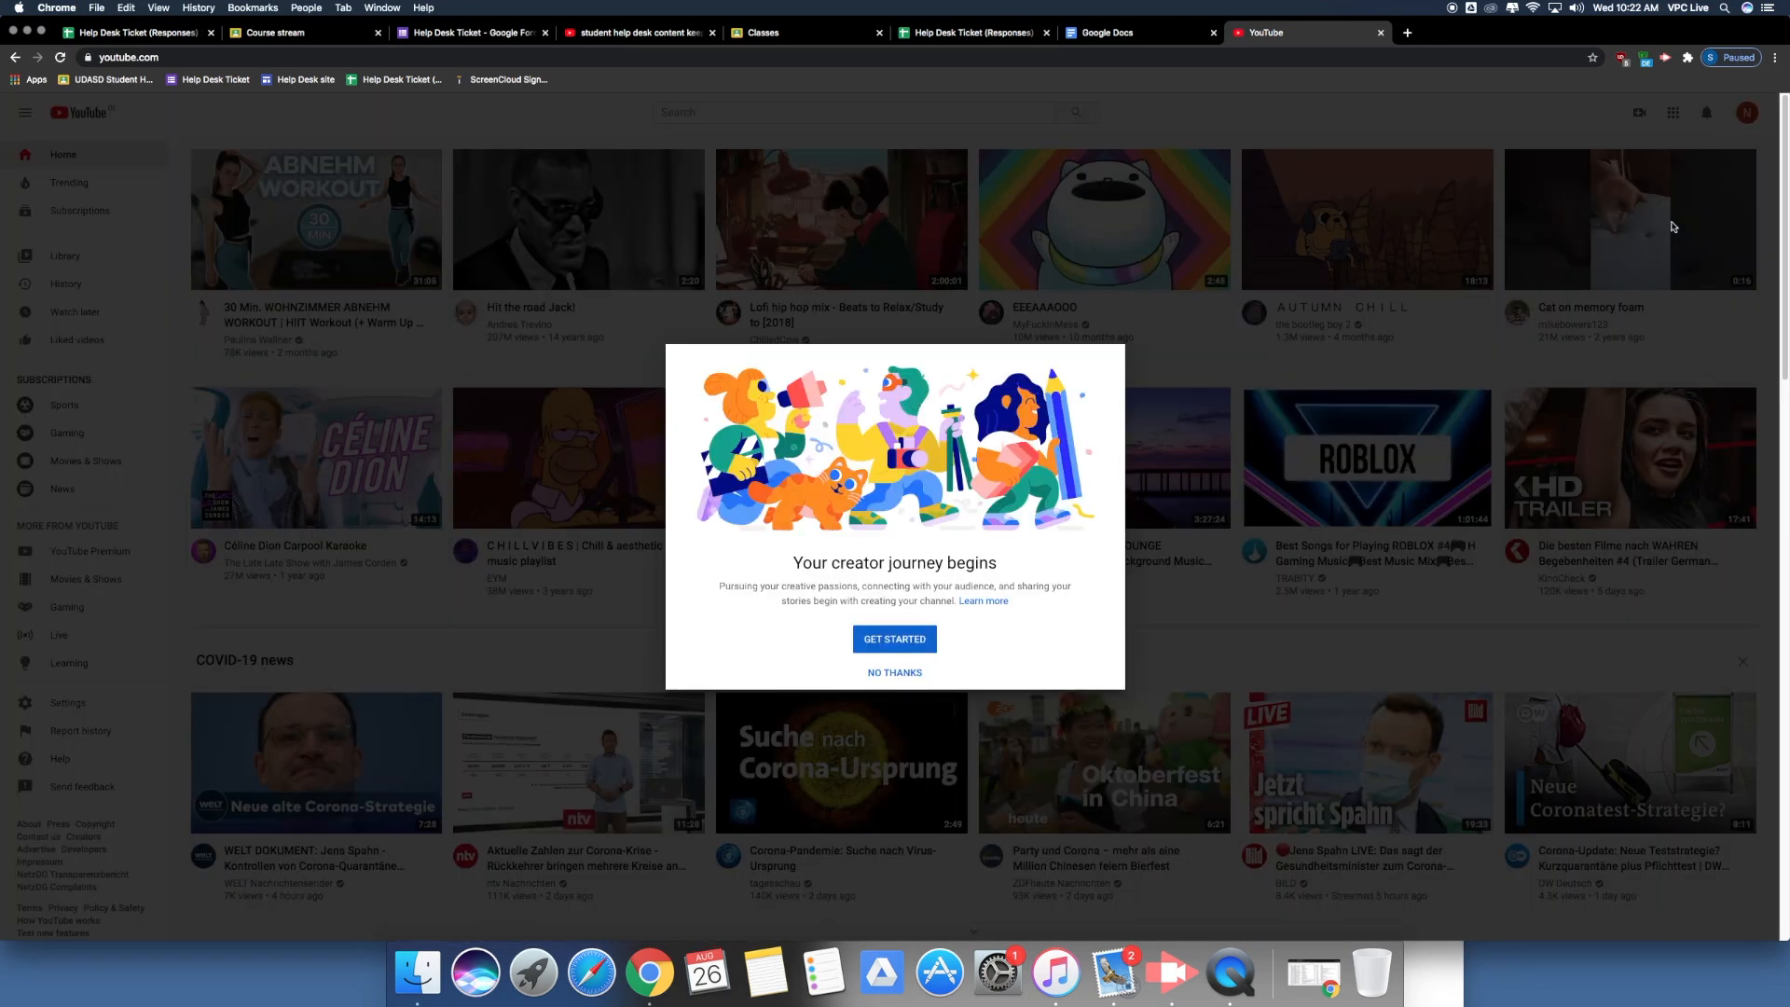
{"action": "left_click", "coordinate": [892, 640]}
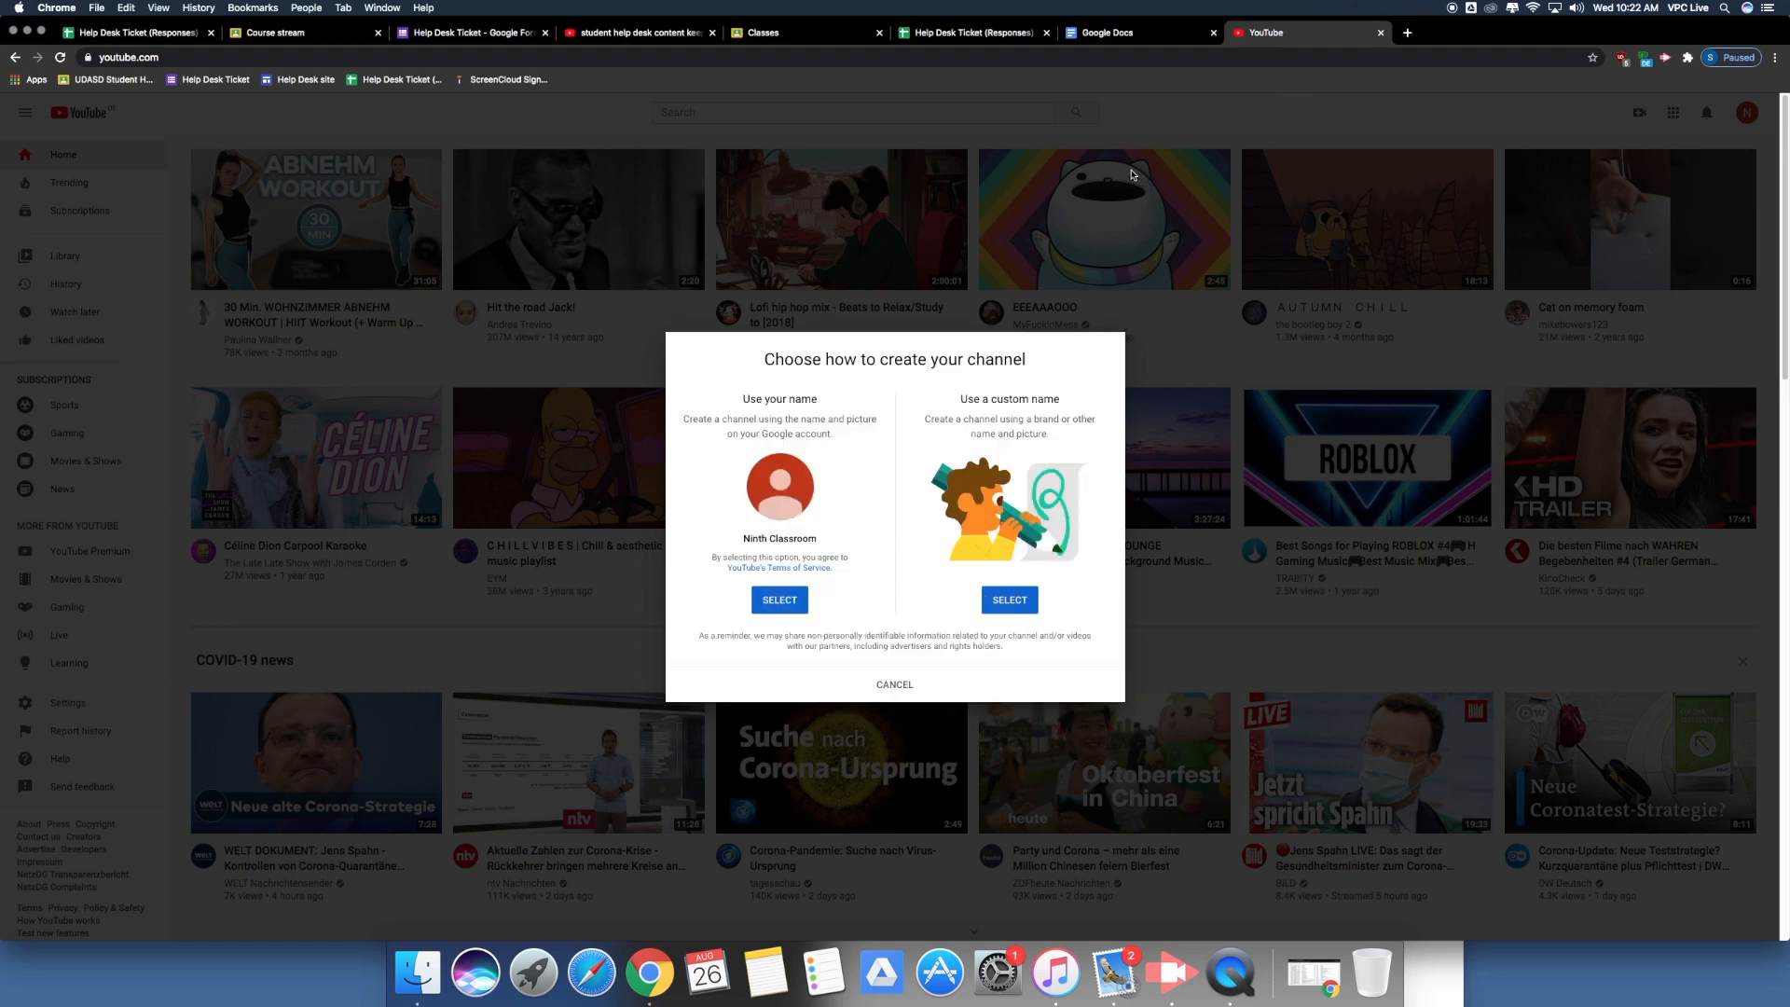
{"action": "left_click", "coordinate": [783, 600]}
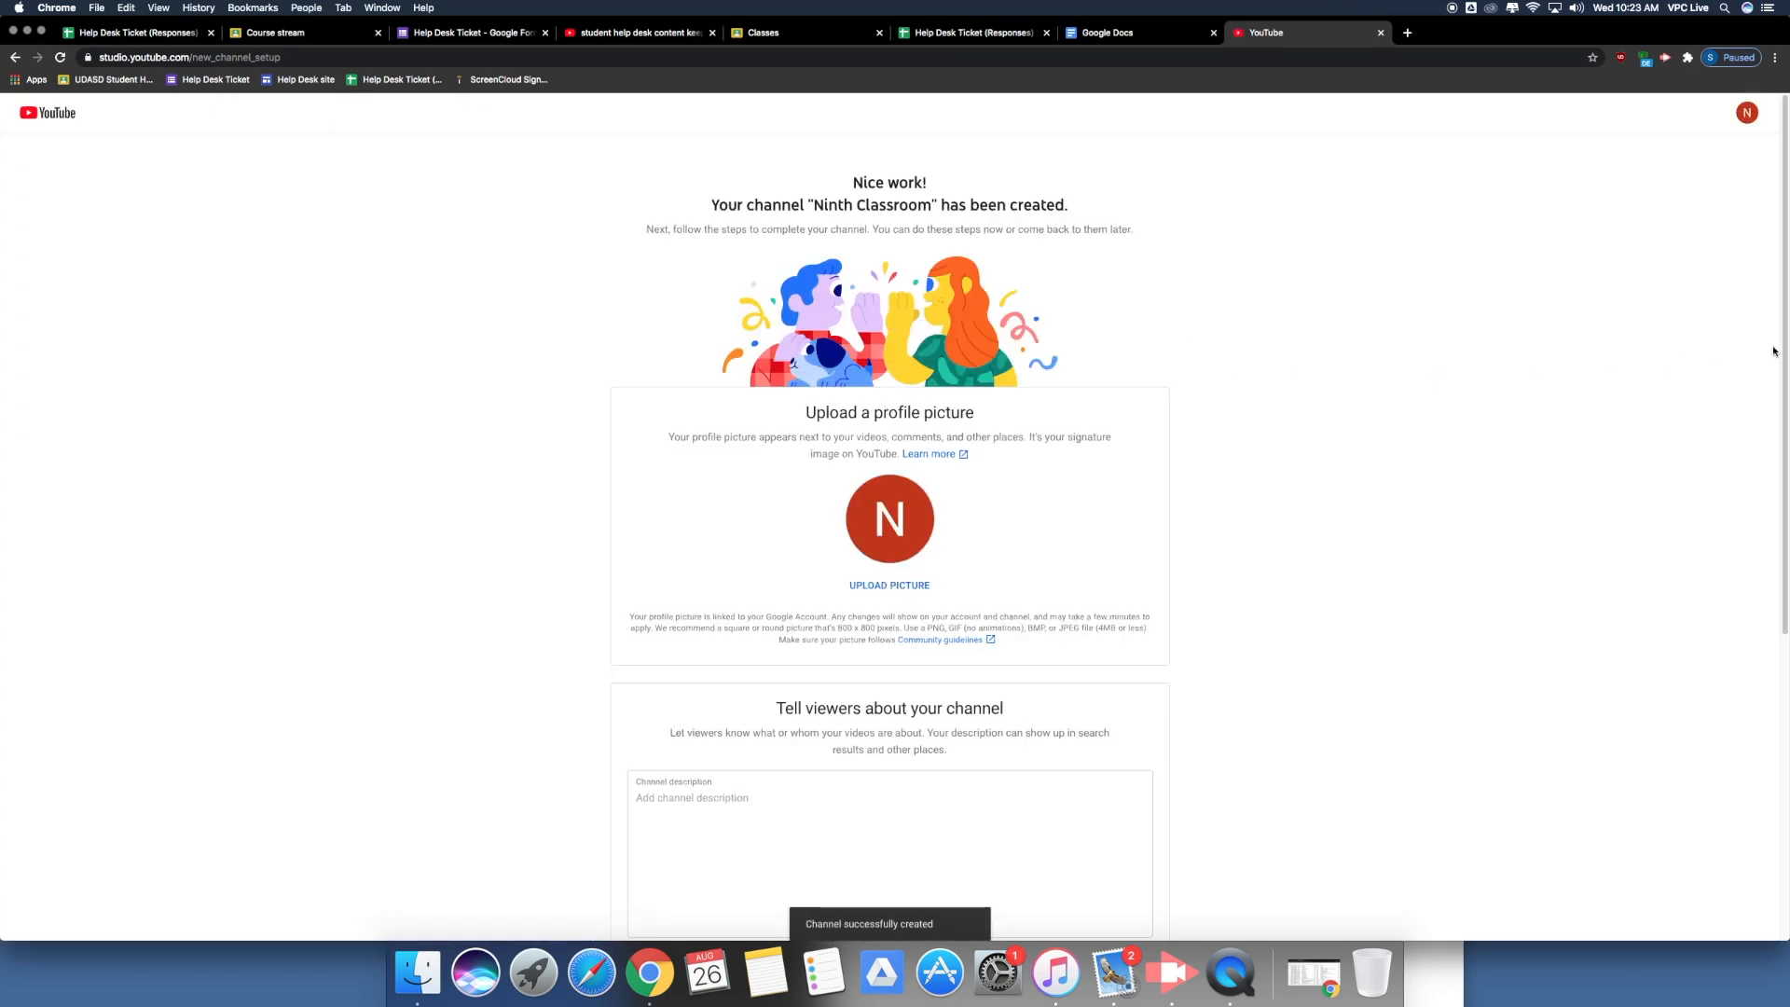
Step: Postpone the profile picture, description and links setup for the new channel, and dismiss the channel customization tip
{"action": "scroll", "coordinate": [1785, 352], "scroll_direction": "down", "scroll_amount": 1}
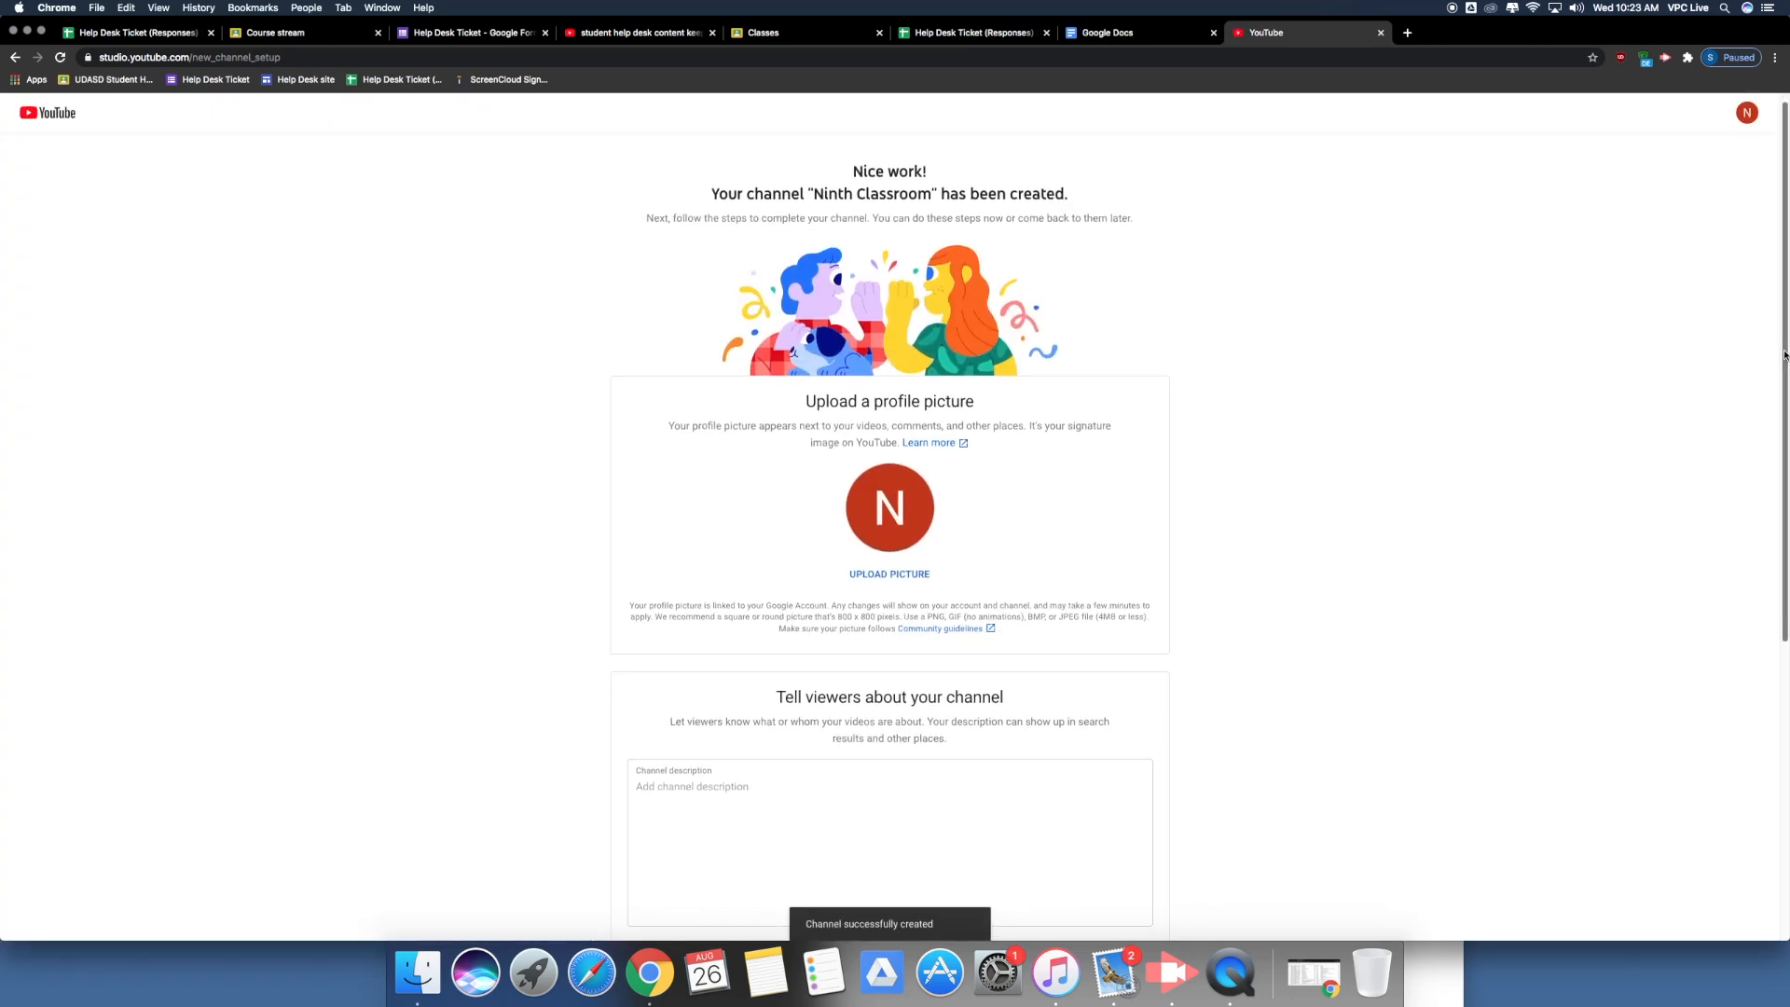
{"action": "scroll", "coordinate": [1776, 383], "scroll_direction": "down", "scroll_amount": 3}
{"action": "scroll", "coordinate": [1769, 423], "scroll_direction": "down", "scroll_amount": 2}
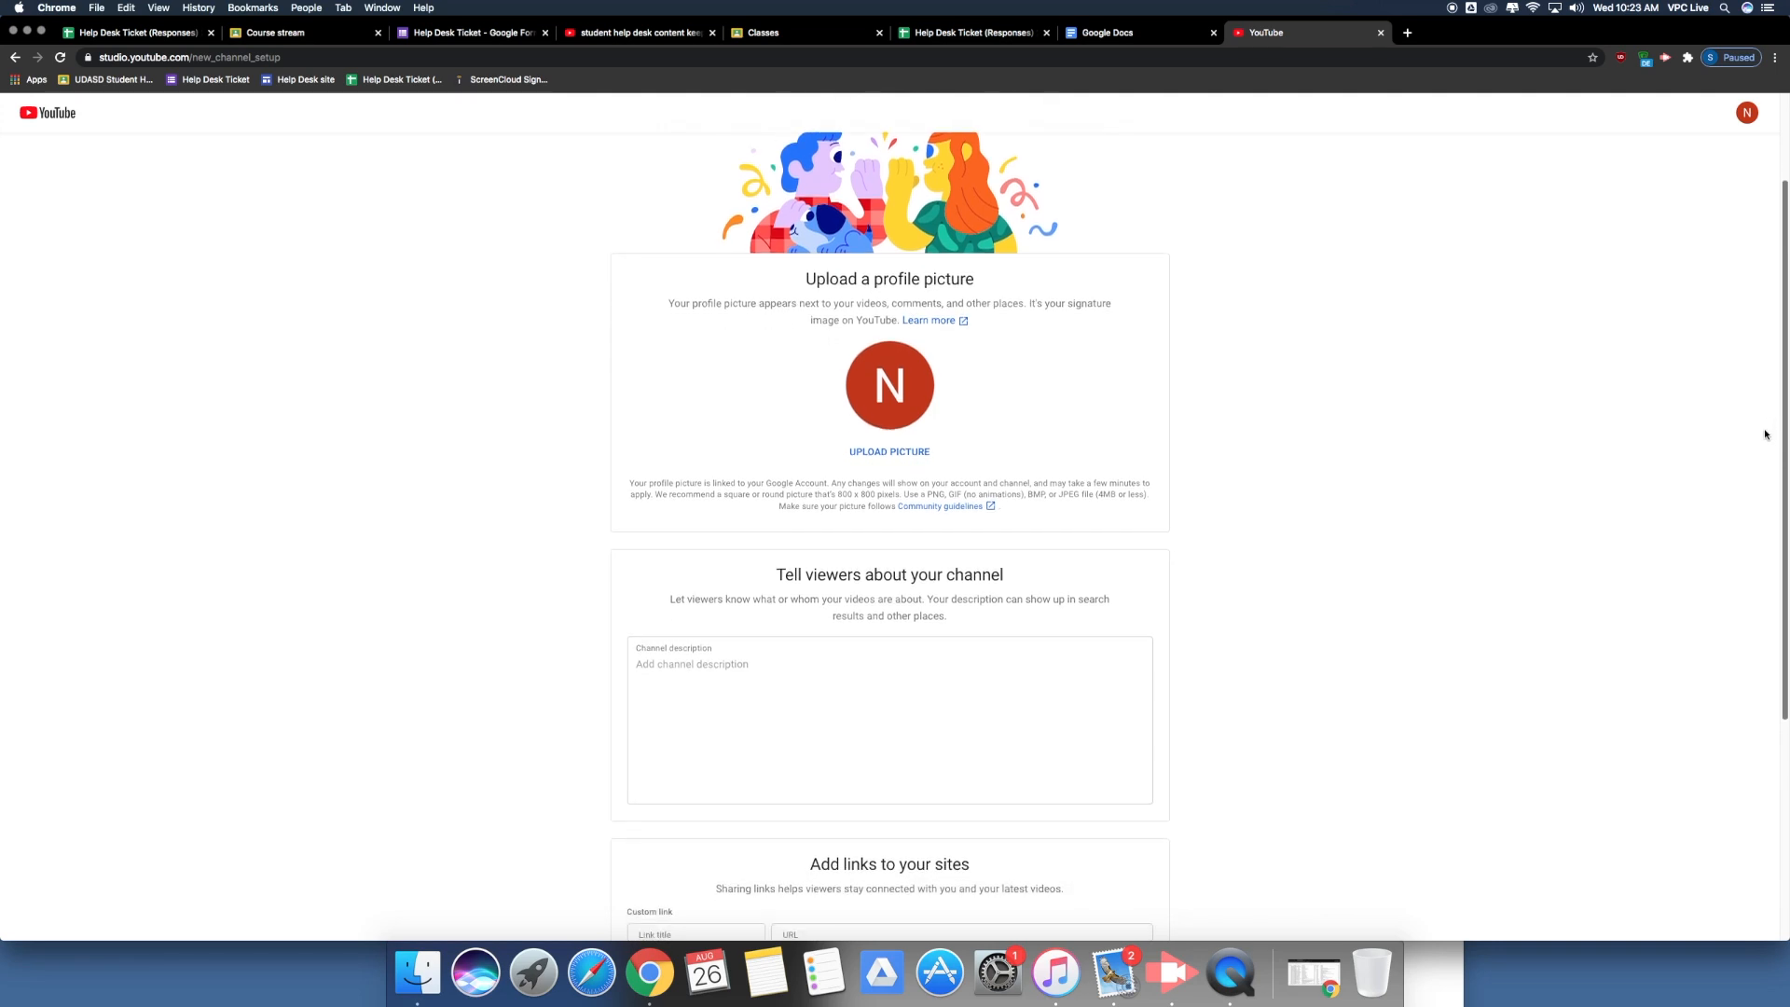
{"action": "scroll", "coordinate": [1763, 466], "scroll_direction": "down", "scroll_amount": 2}
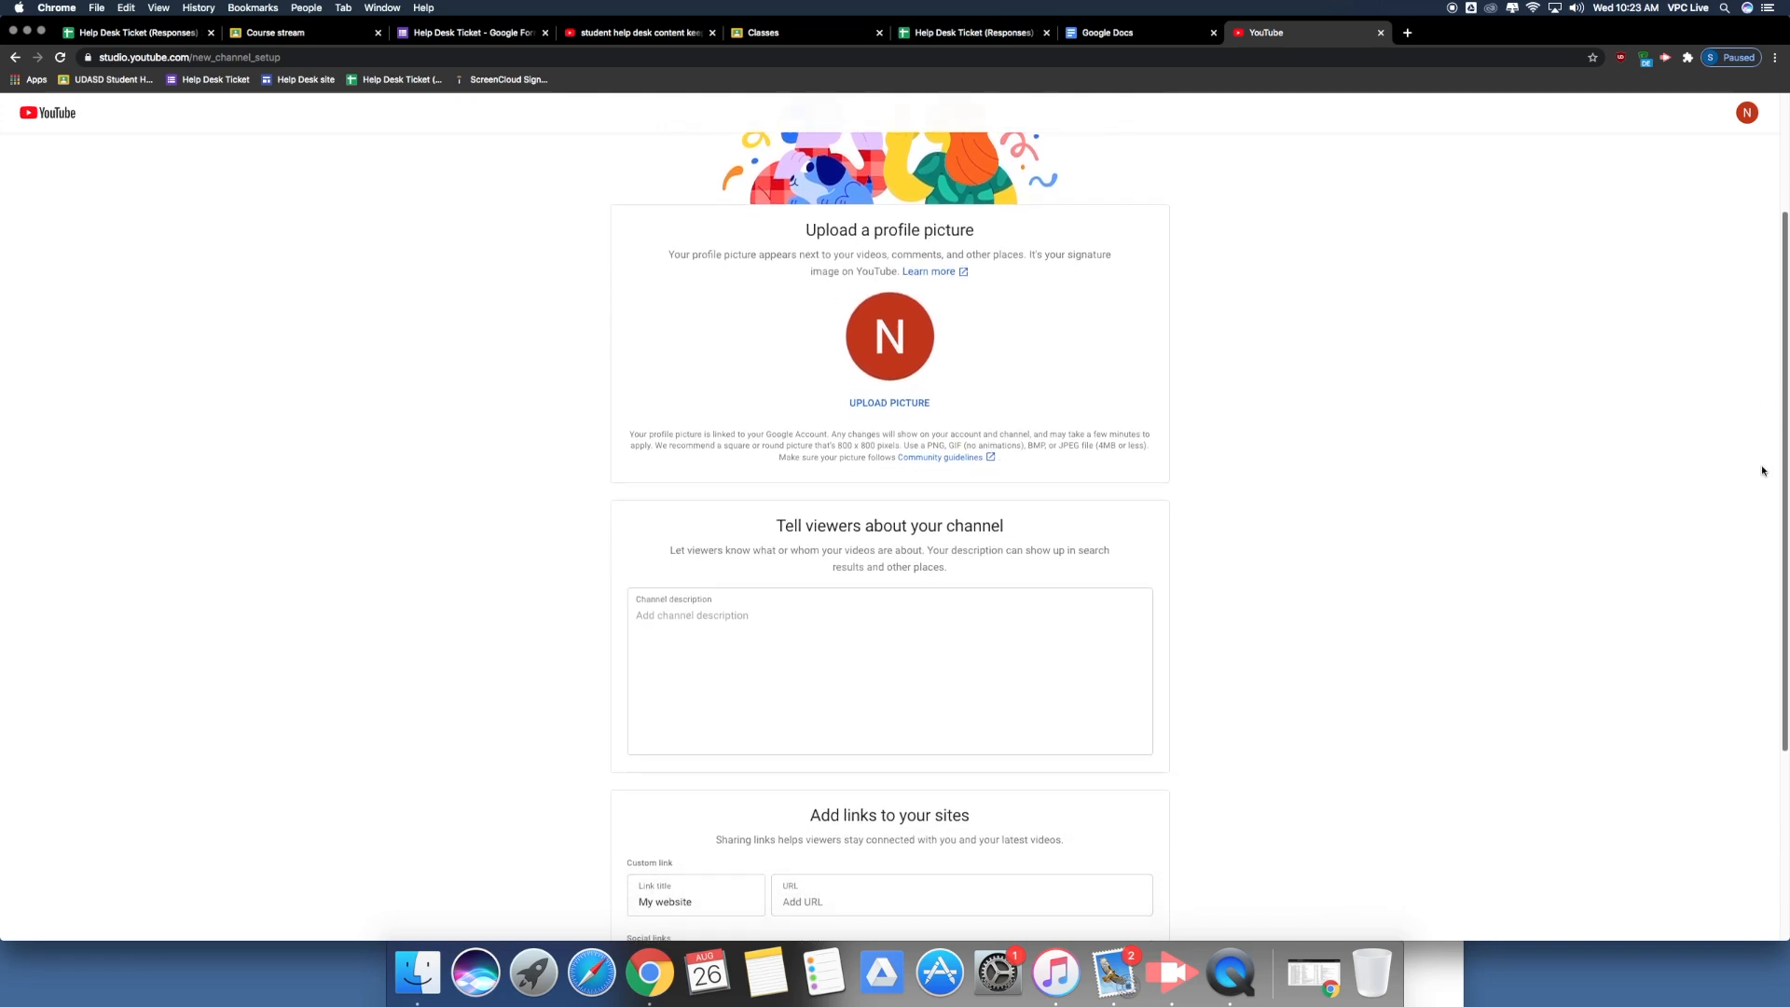
{"action": "scroll", "coordinate": [1763, 482], "scroll_direction": "down", "scroll_amount": 4}
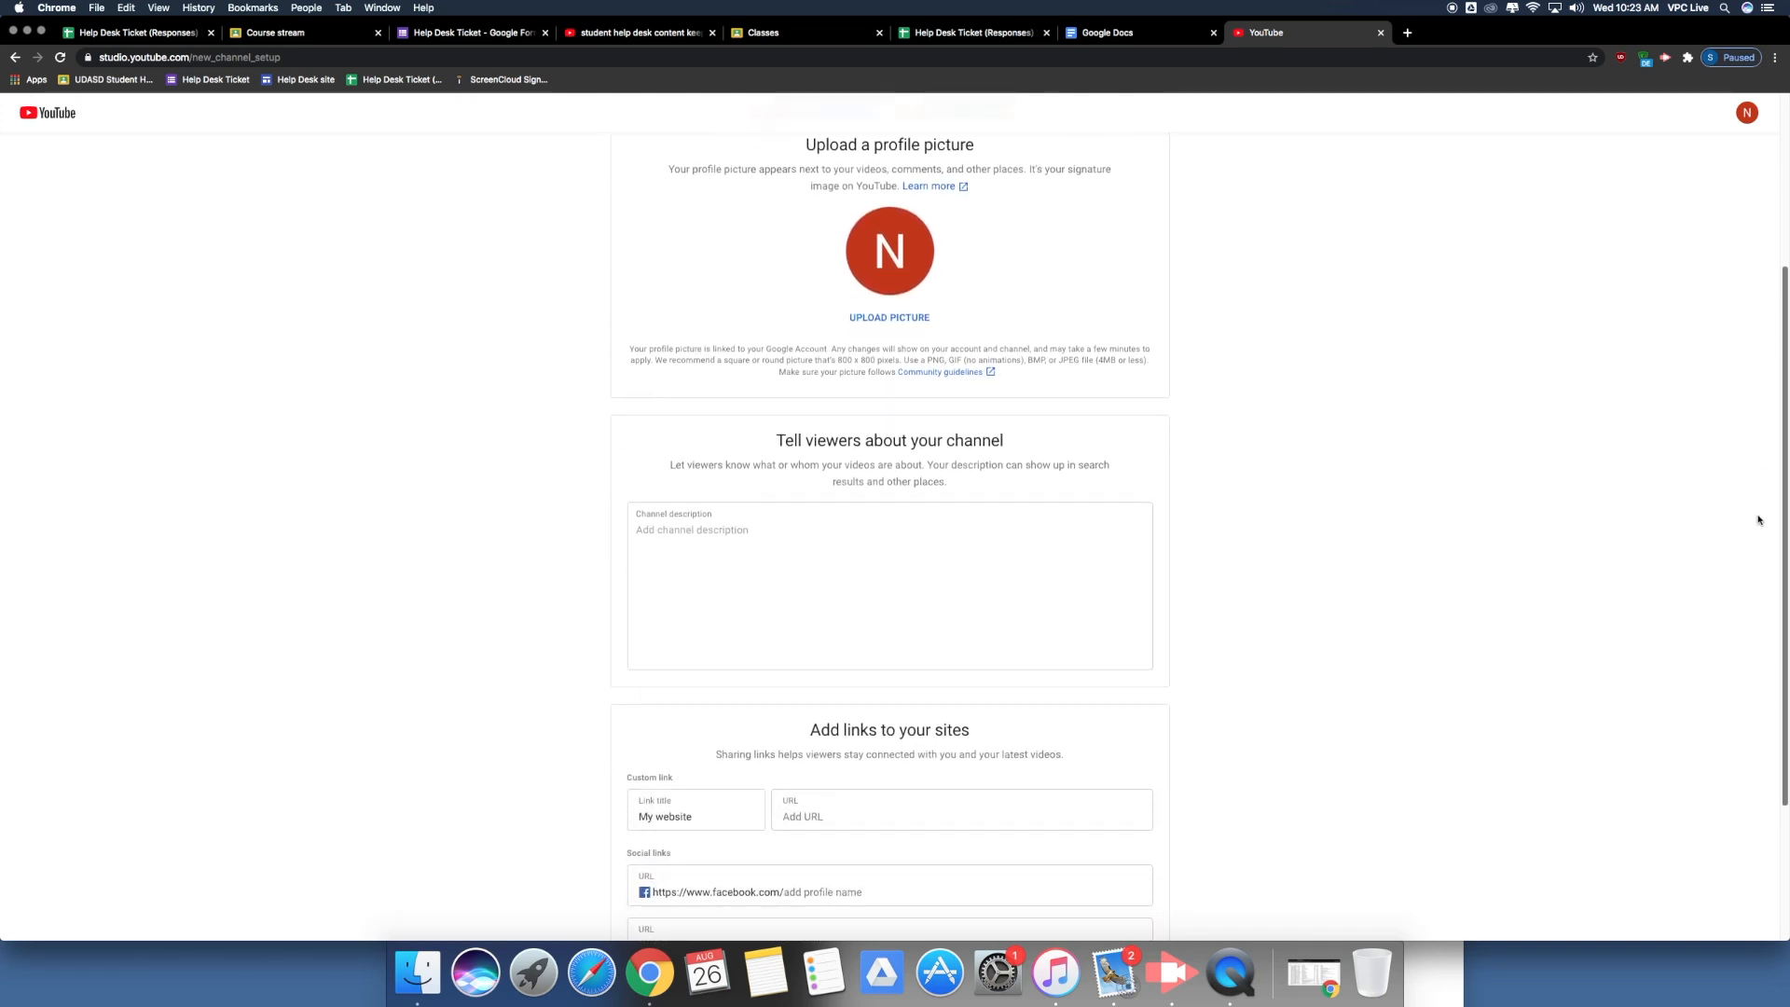
{"action": "scroll", "coordinate": [1755, 551], "scroll_direction": "down", "scroll_amount": 4}
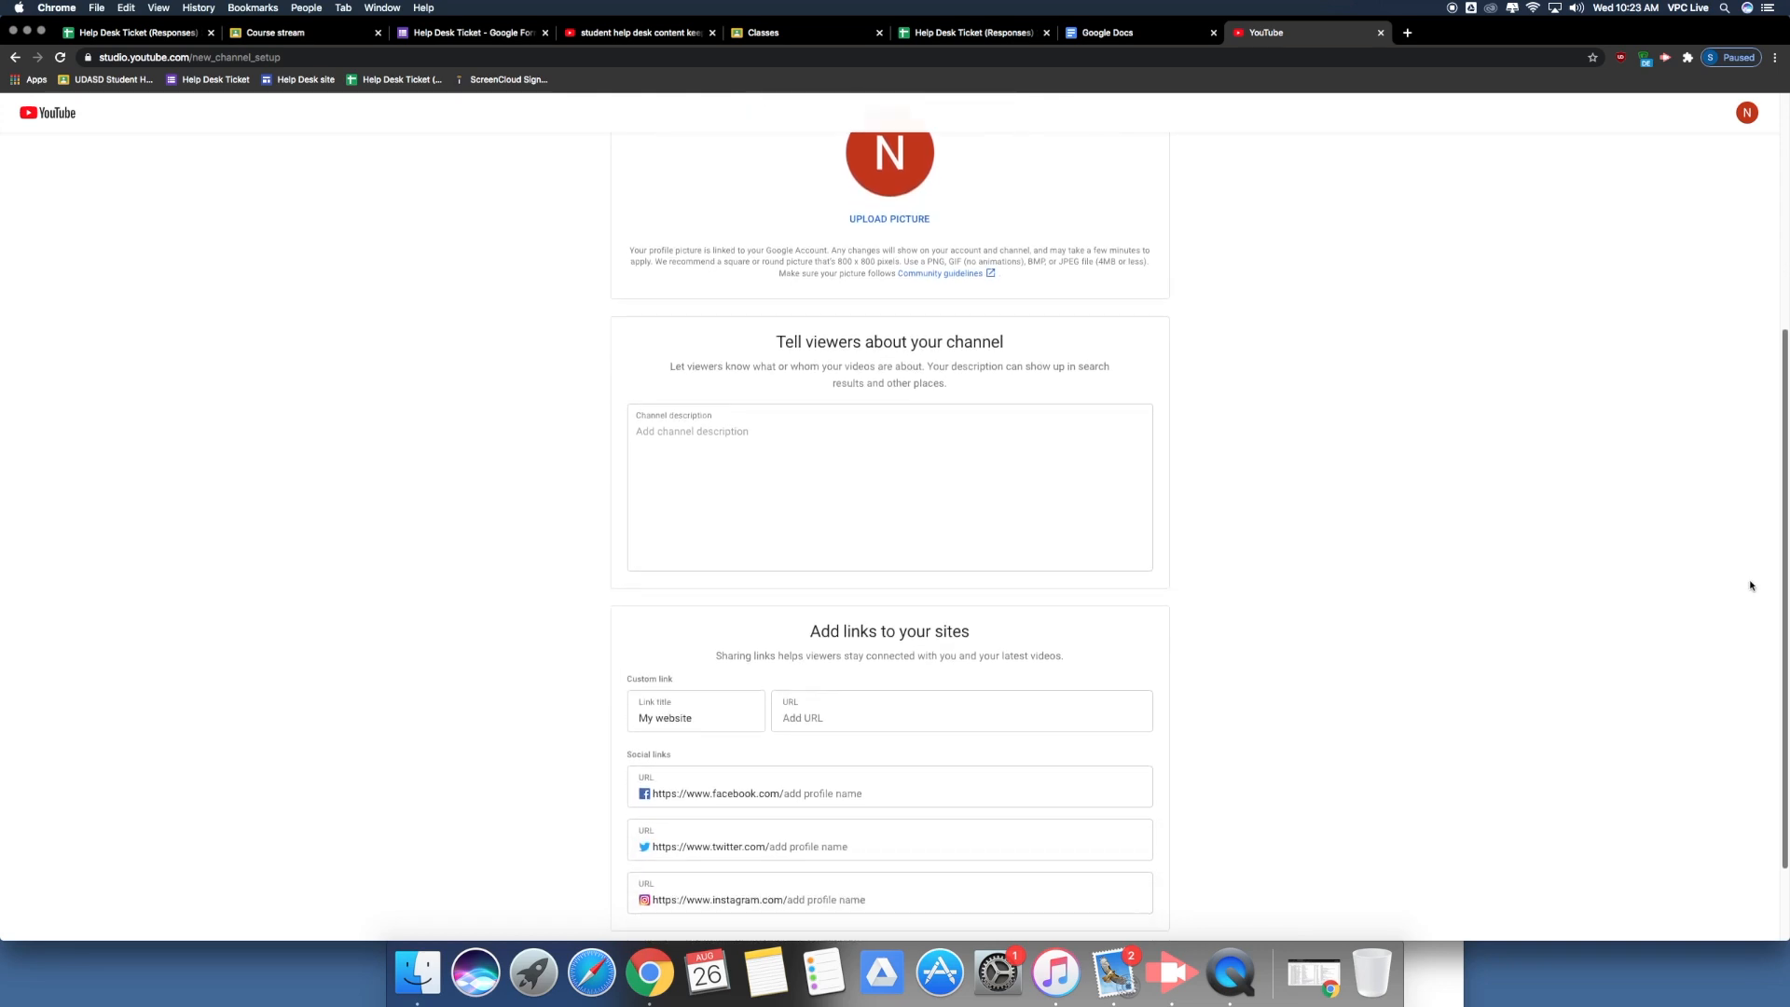
{"action": "scroll", "coordinate": [1747, 618], "scroll_direction": "down", "scroll_amount": 2}
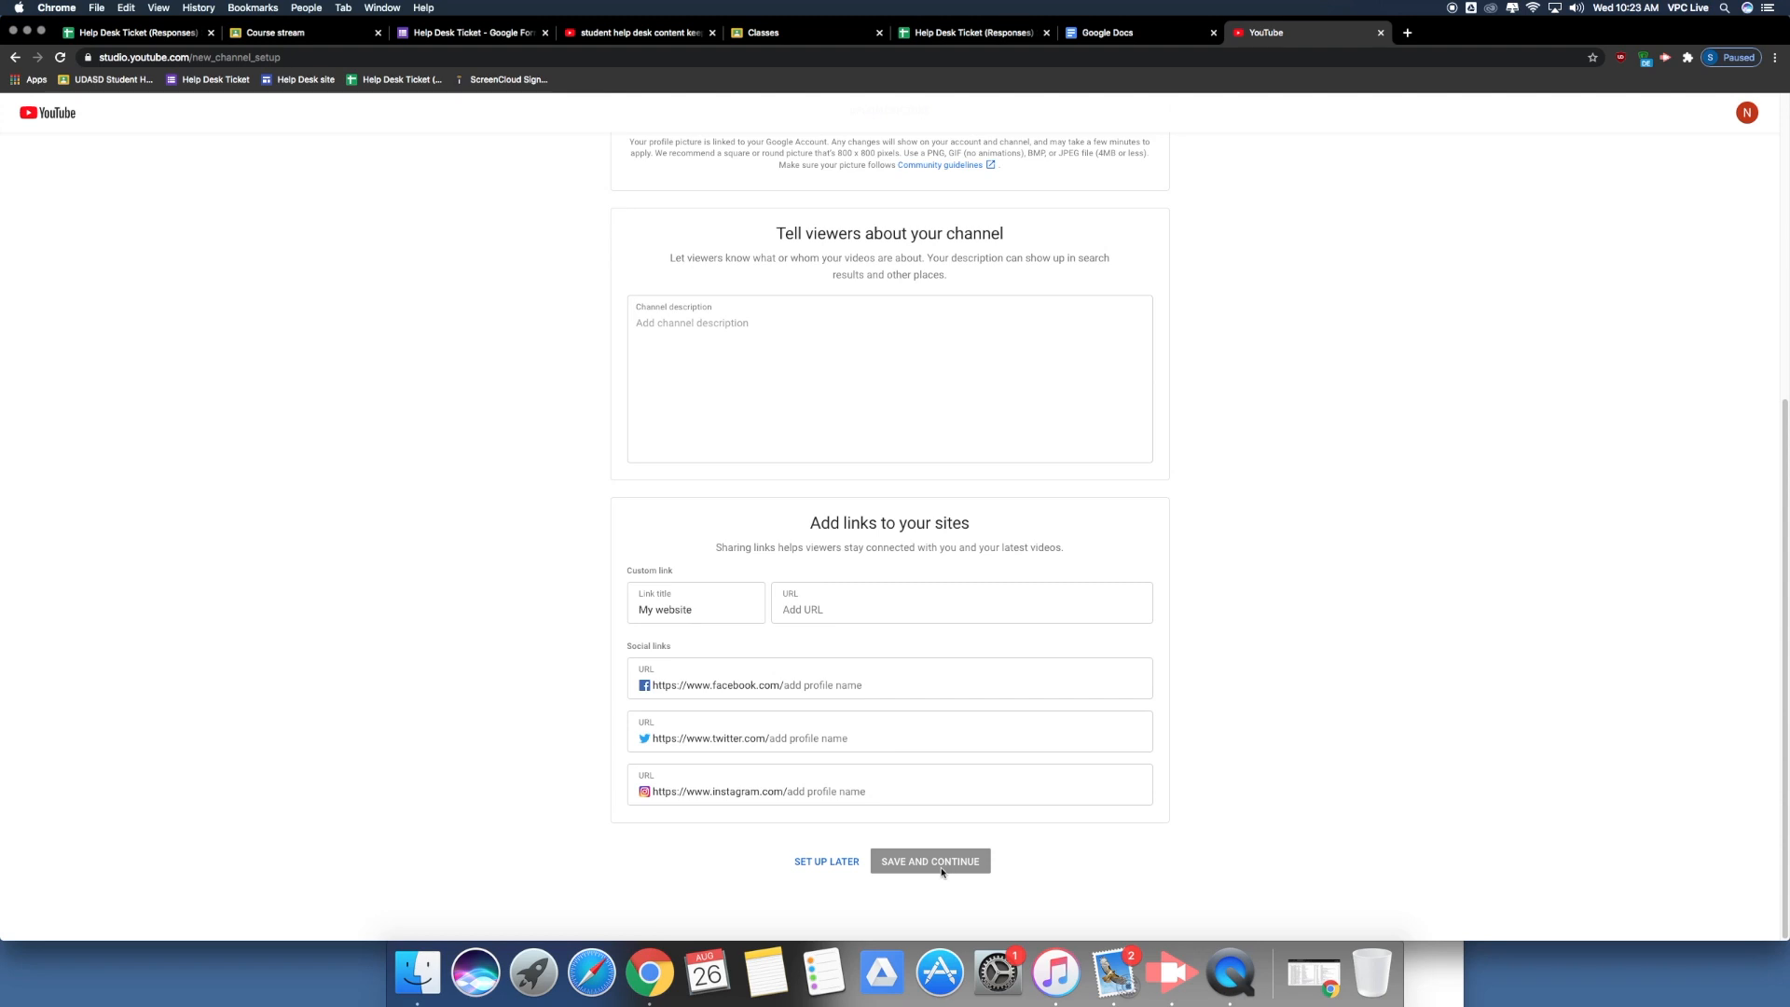
{"action": "left_click", "coordinate": [842, 862]}
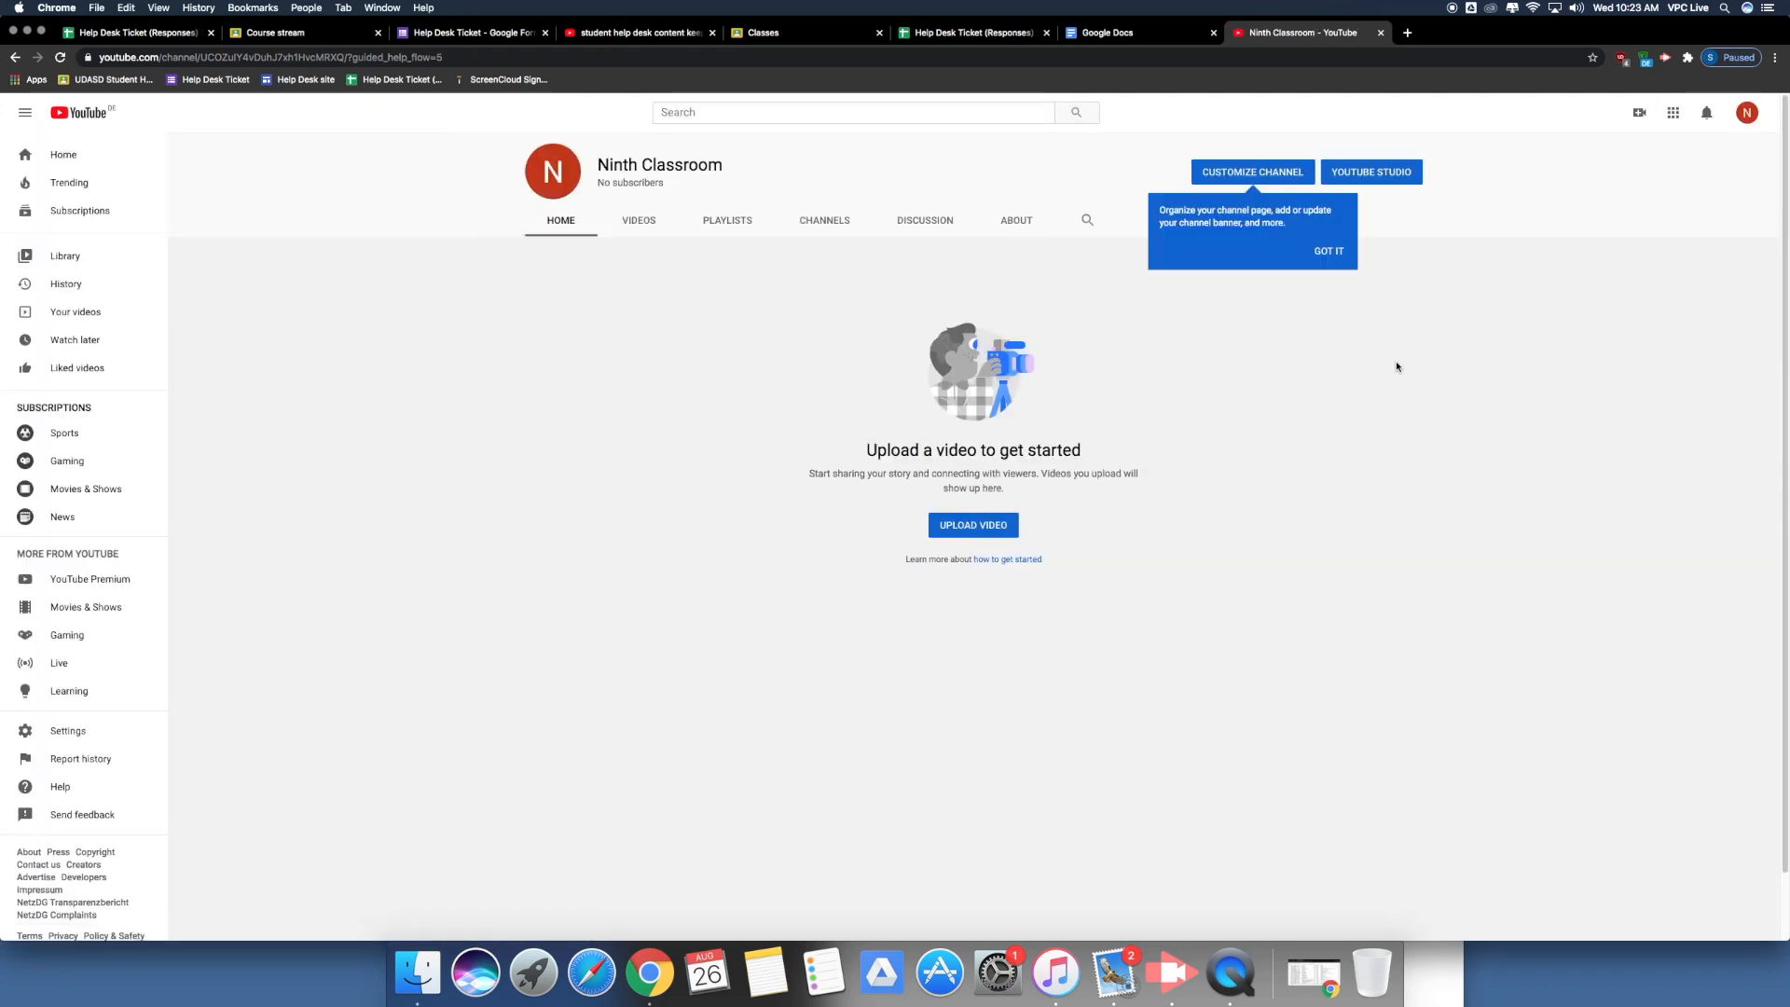
{"action": "left_click", "coordinate": [1337, 253]}
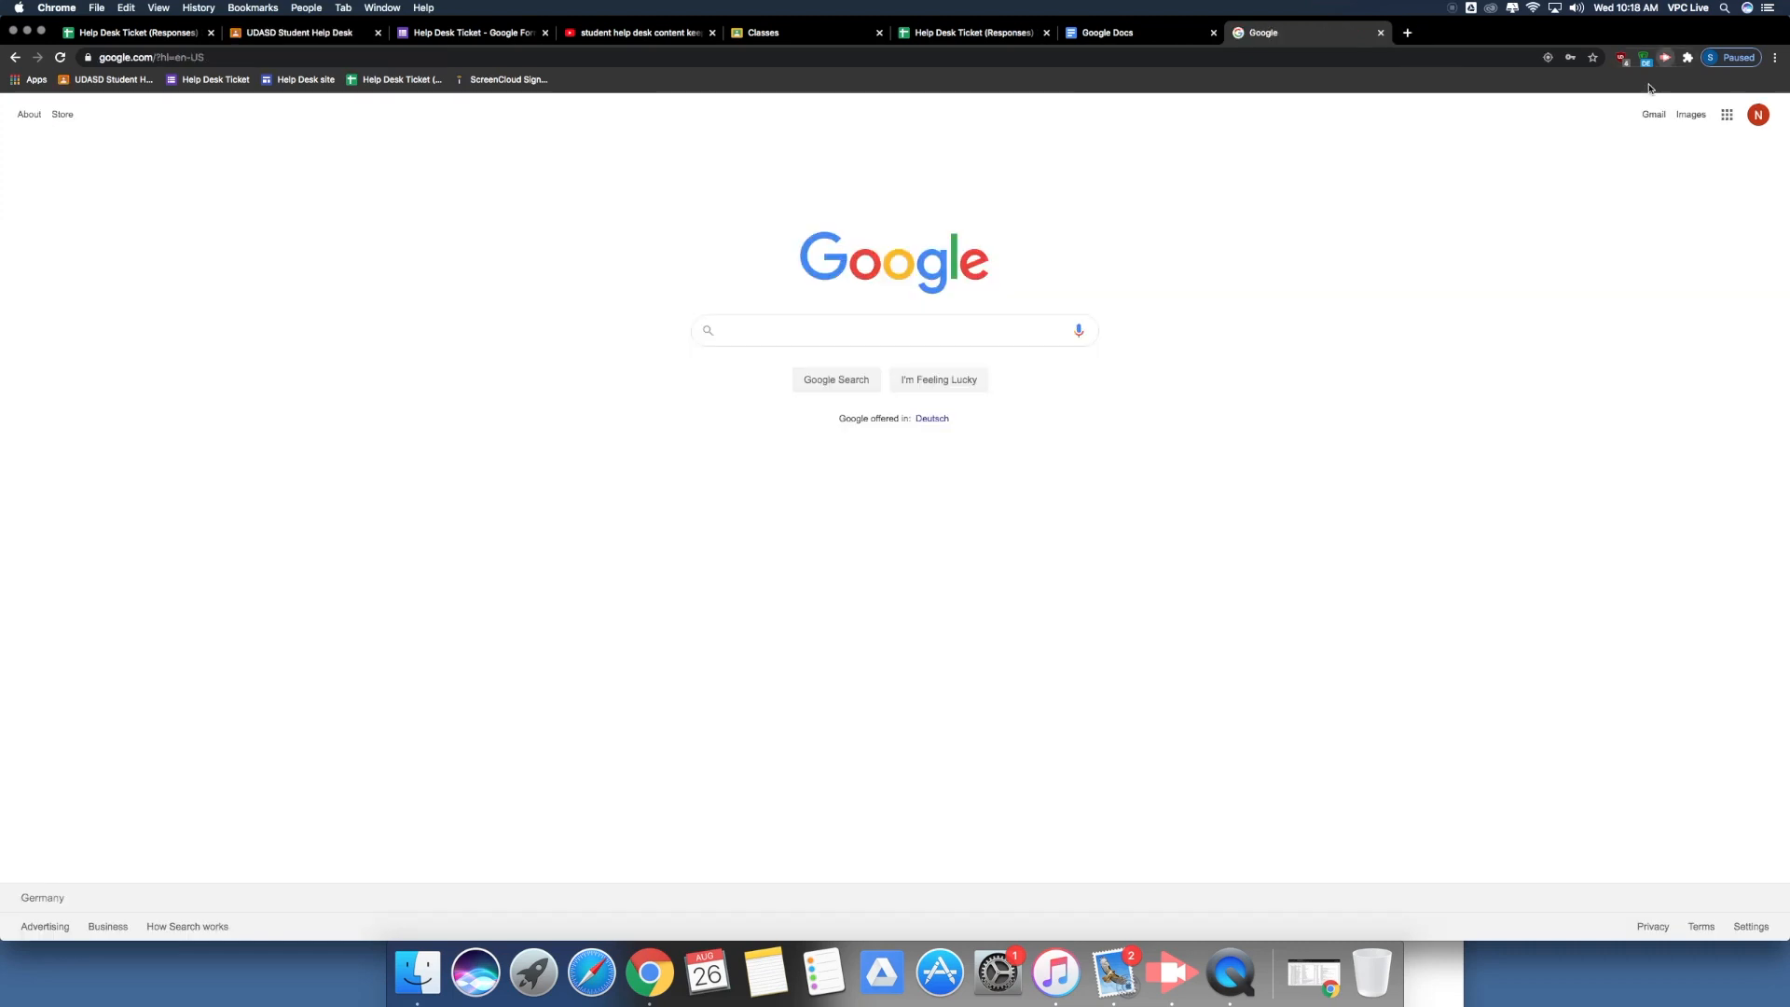
Step: Record a short desktop video of the entire Screen 1 with the Screencastify extension, and stop the recording
{"action": "left_click", "coordinate": [1644, 58]}
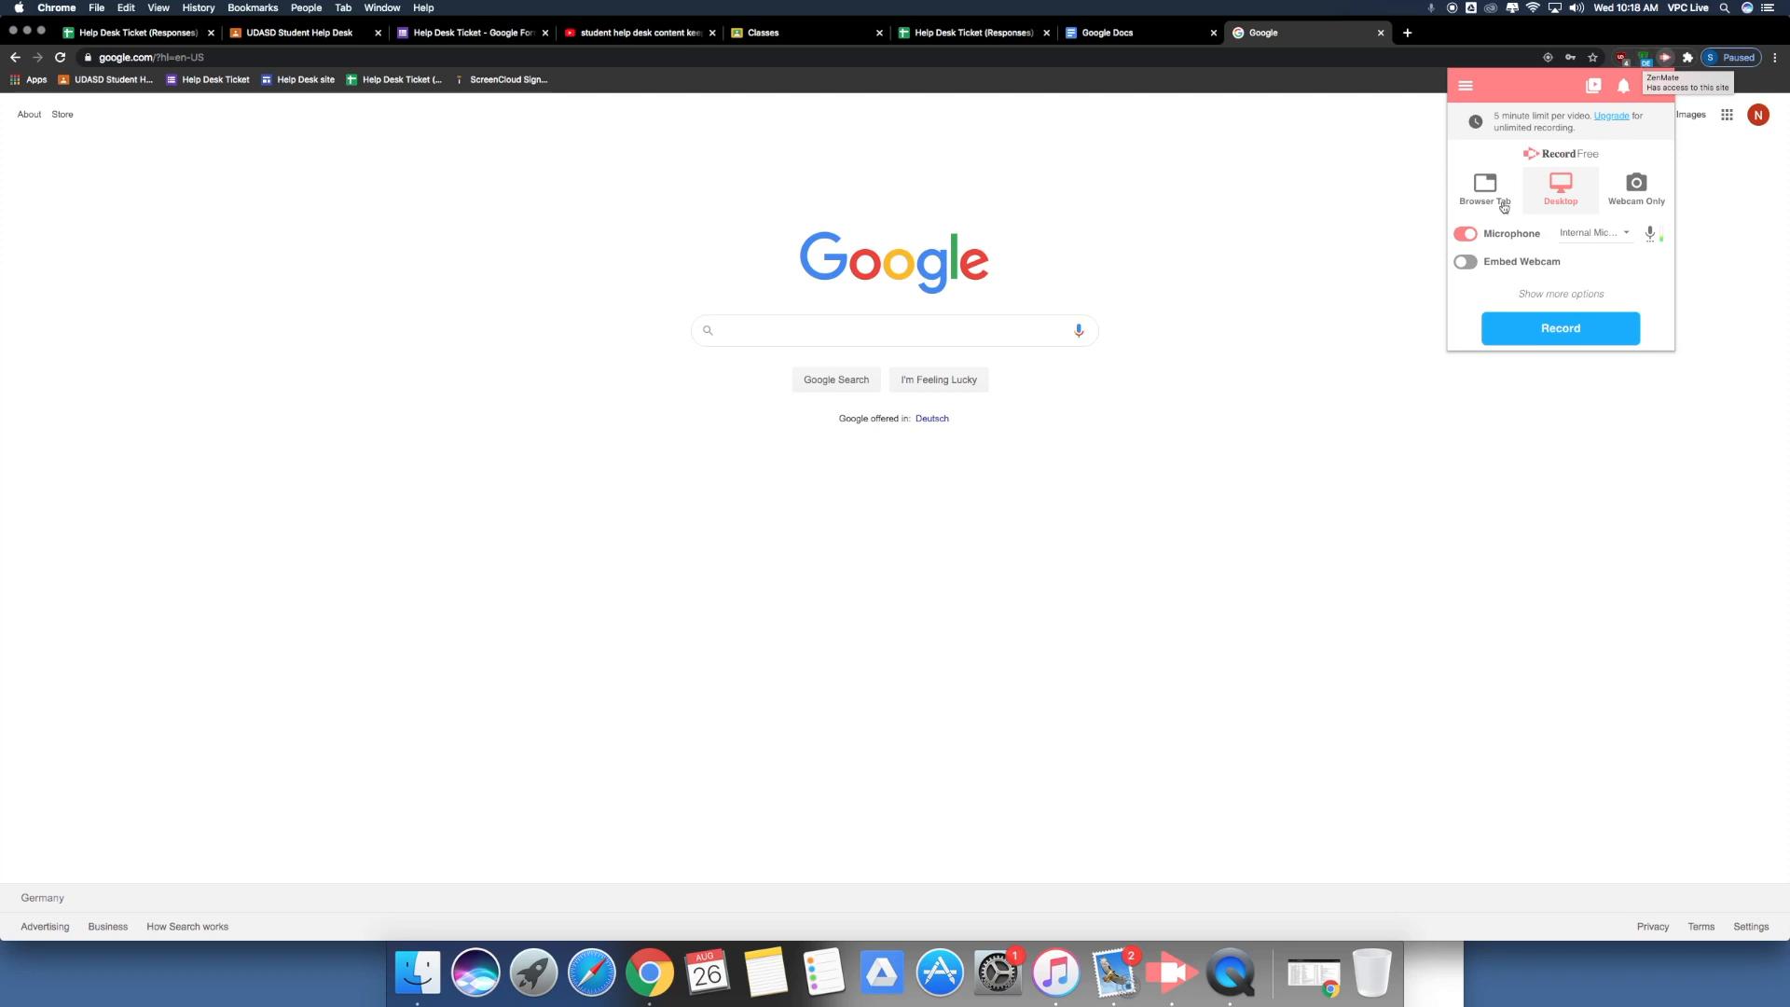
{"action": "left_click", "coordinate": [1545, 341]}
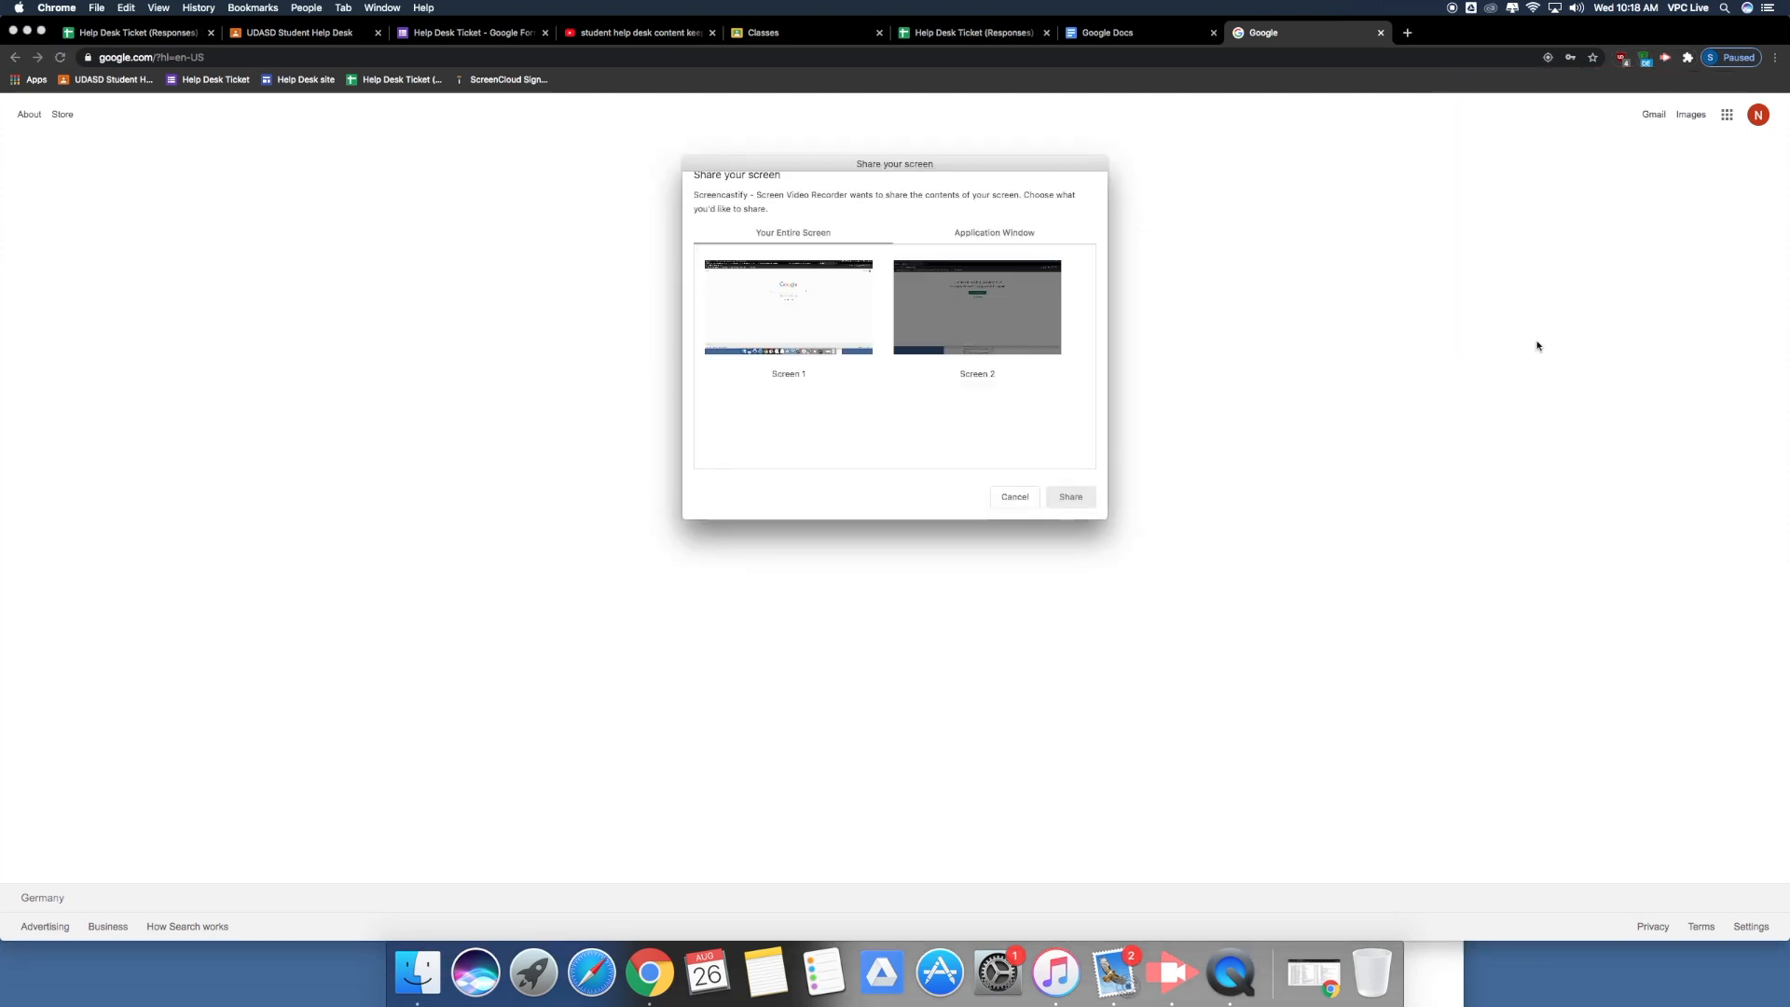
{"action": "left_click", "coordinate": [781, 307]}
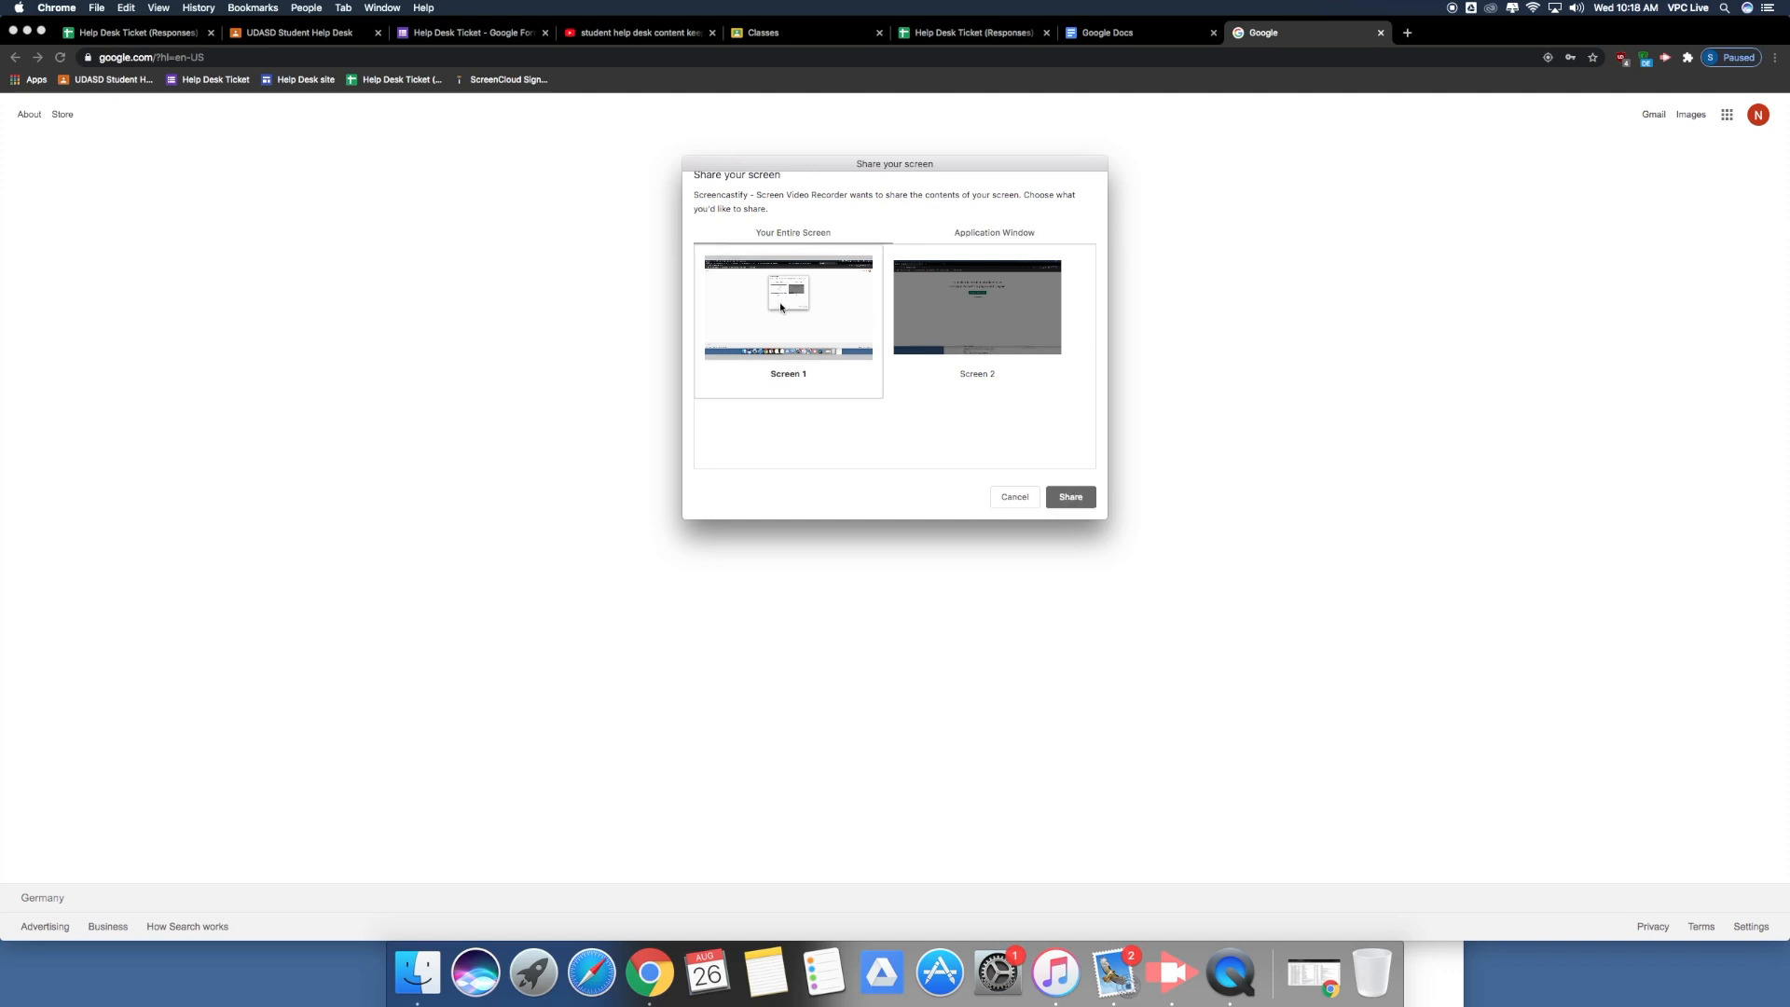
{"action": "left_click", "coordinate": [1071, 497]}
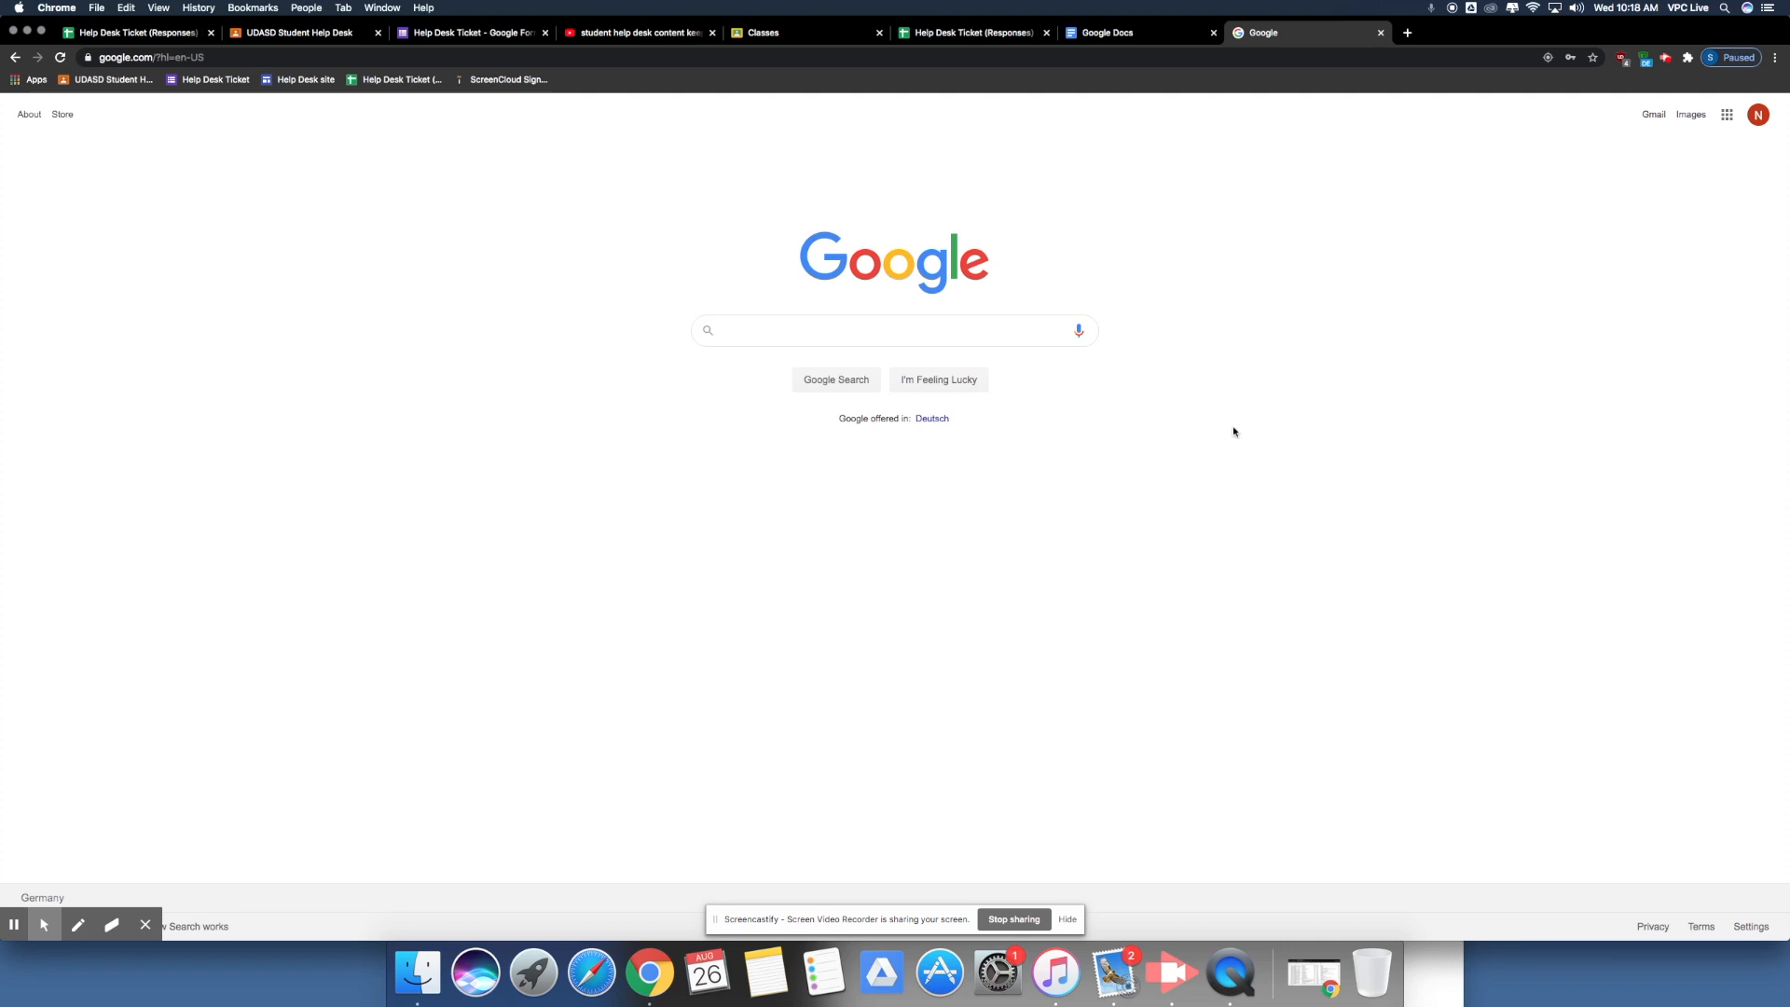
{"action": "left_click", "coordinate": [1666, 61]}
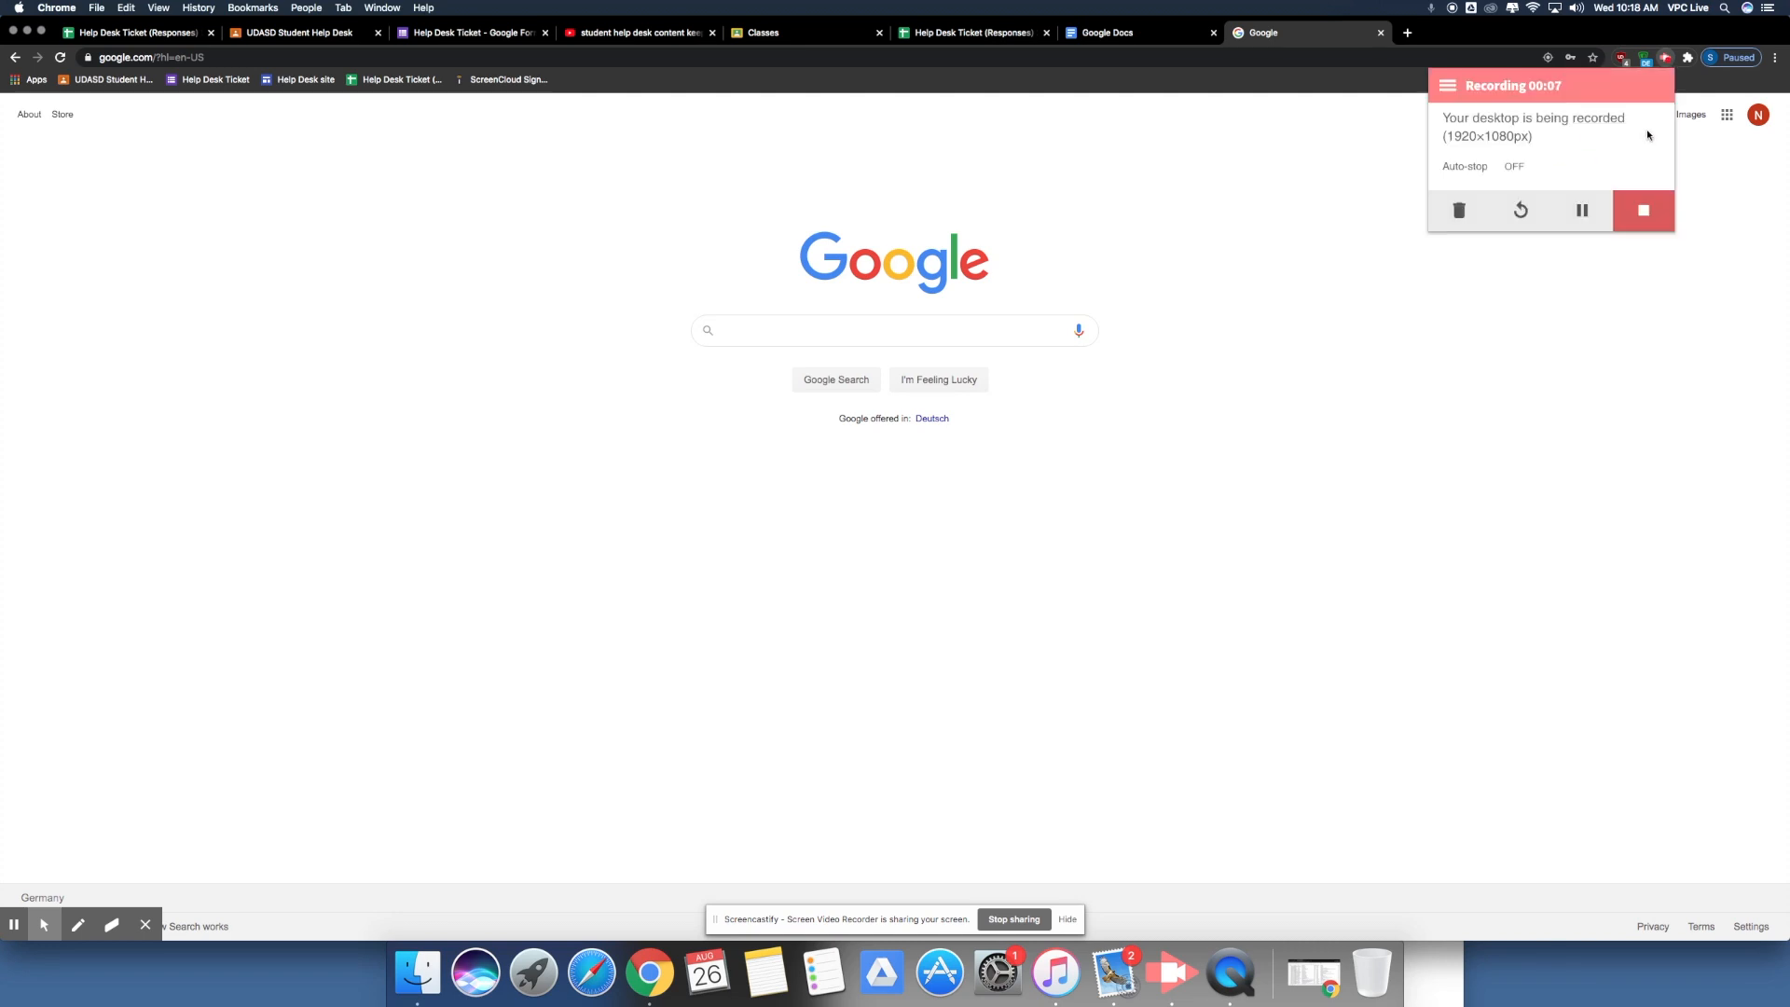
{"action": "left_click", "coordinate": [1644, 212]}
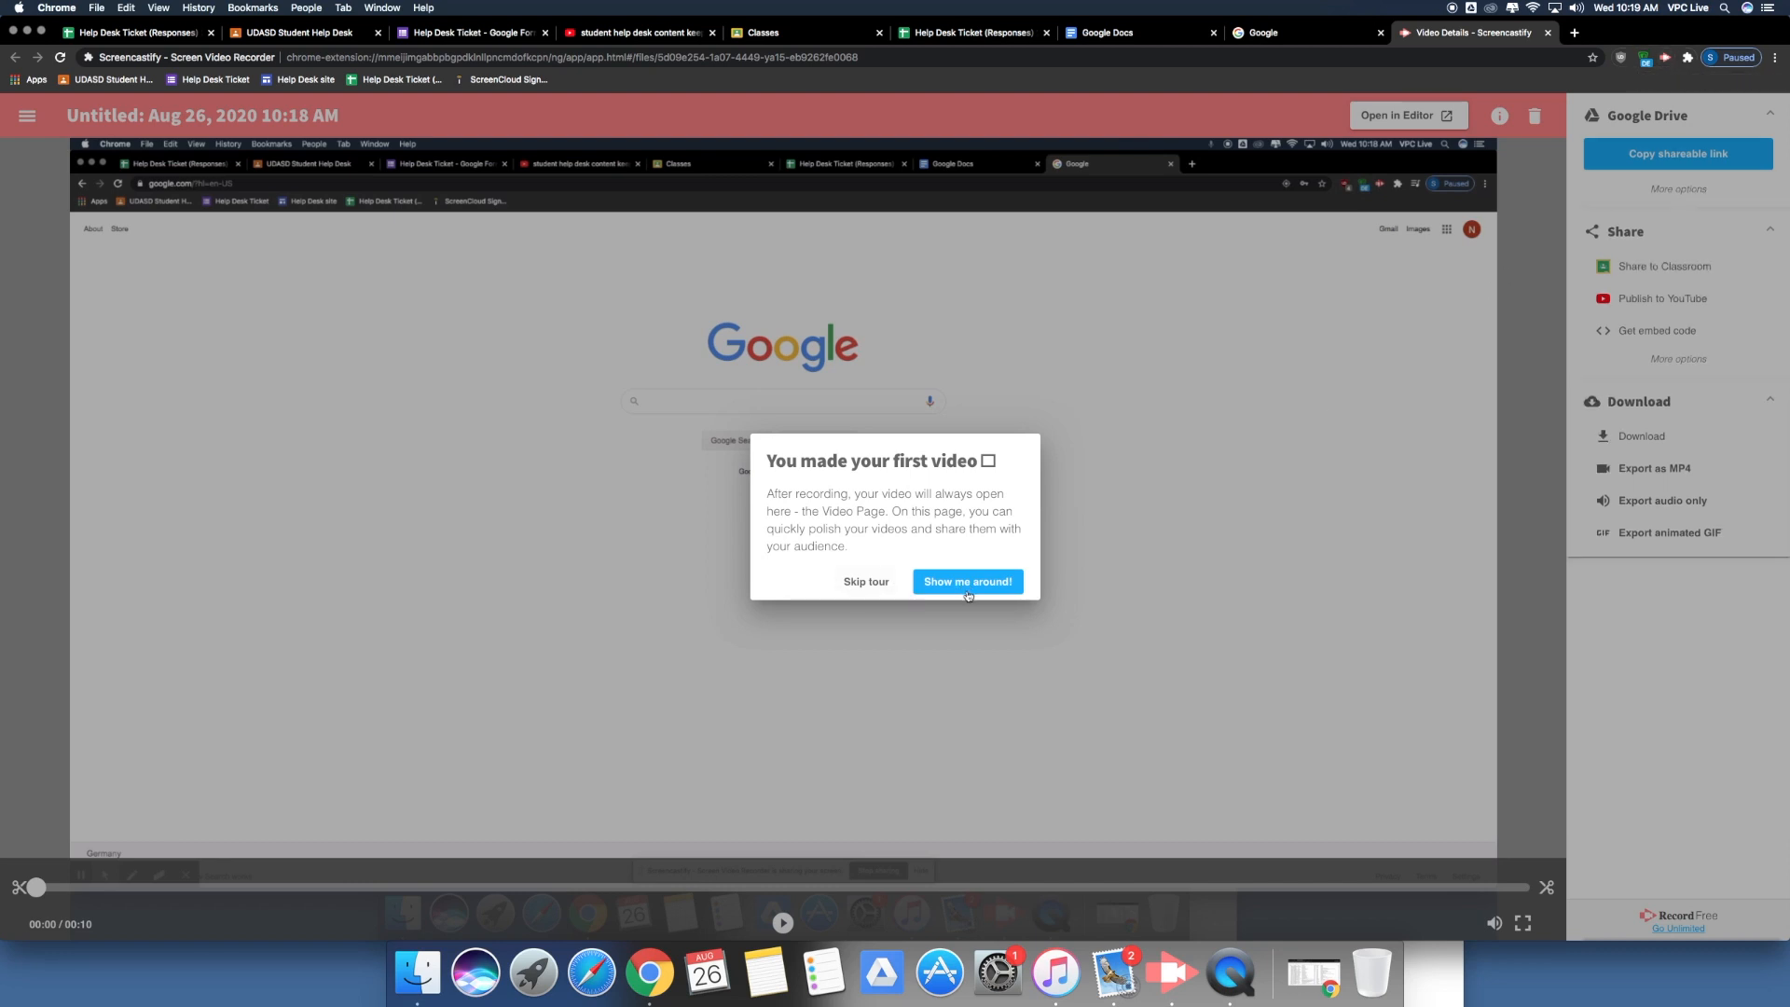
Step: Go through the introductory tour of the video page, covering trimming, titling, sharing, exporting and the editor, and close it
{"action": "left_click", "coordinate": [965, 588]}
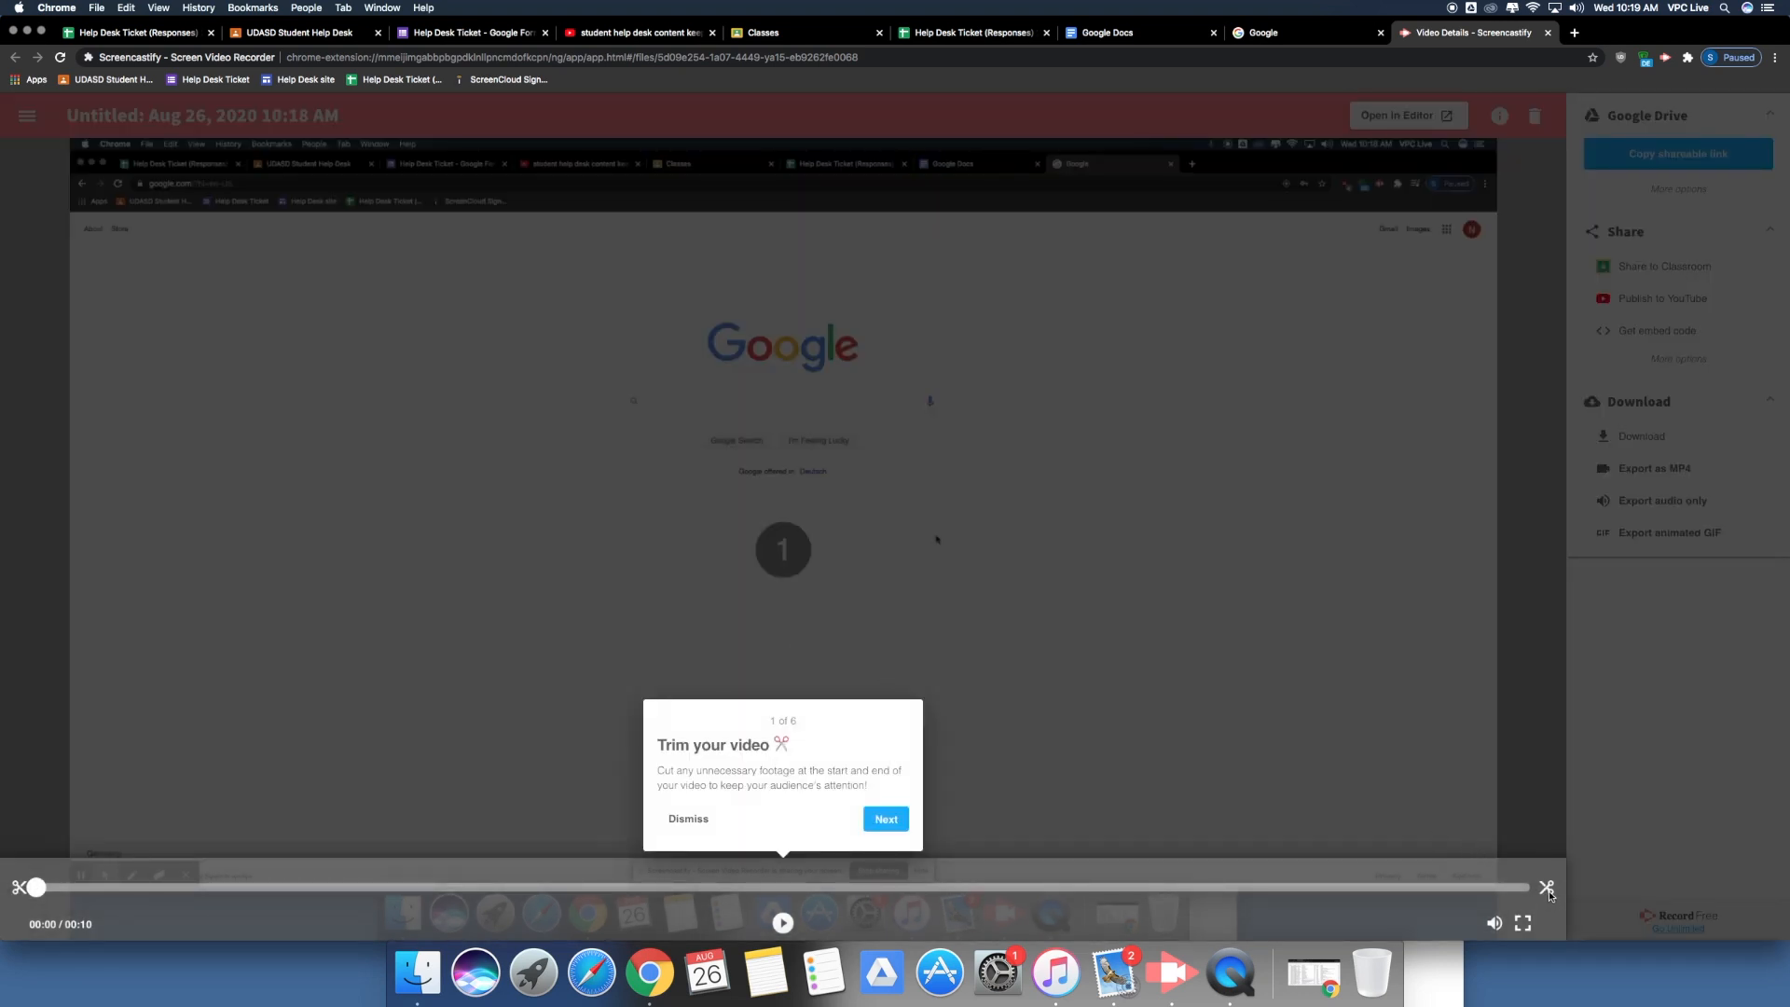
{"action": "left_click", "coordinate": [883, 822]}
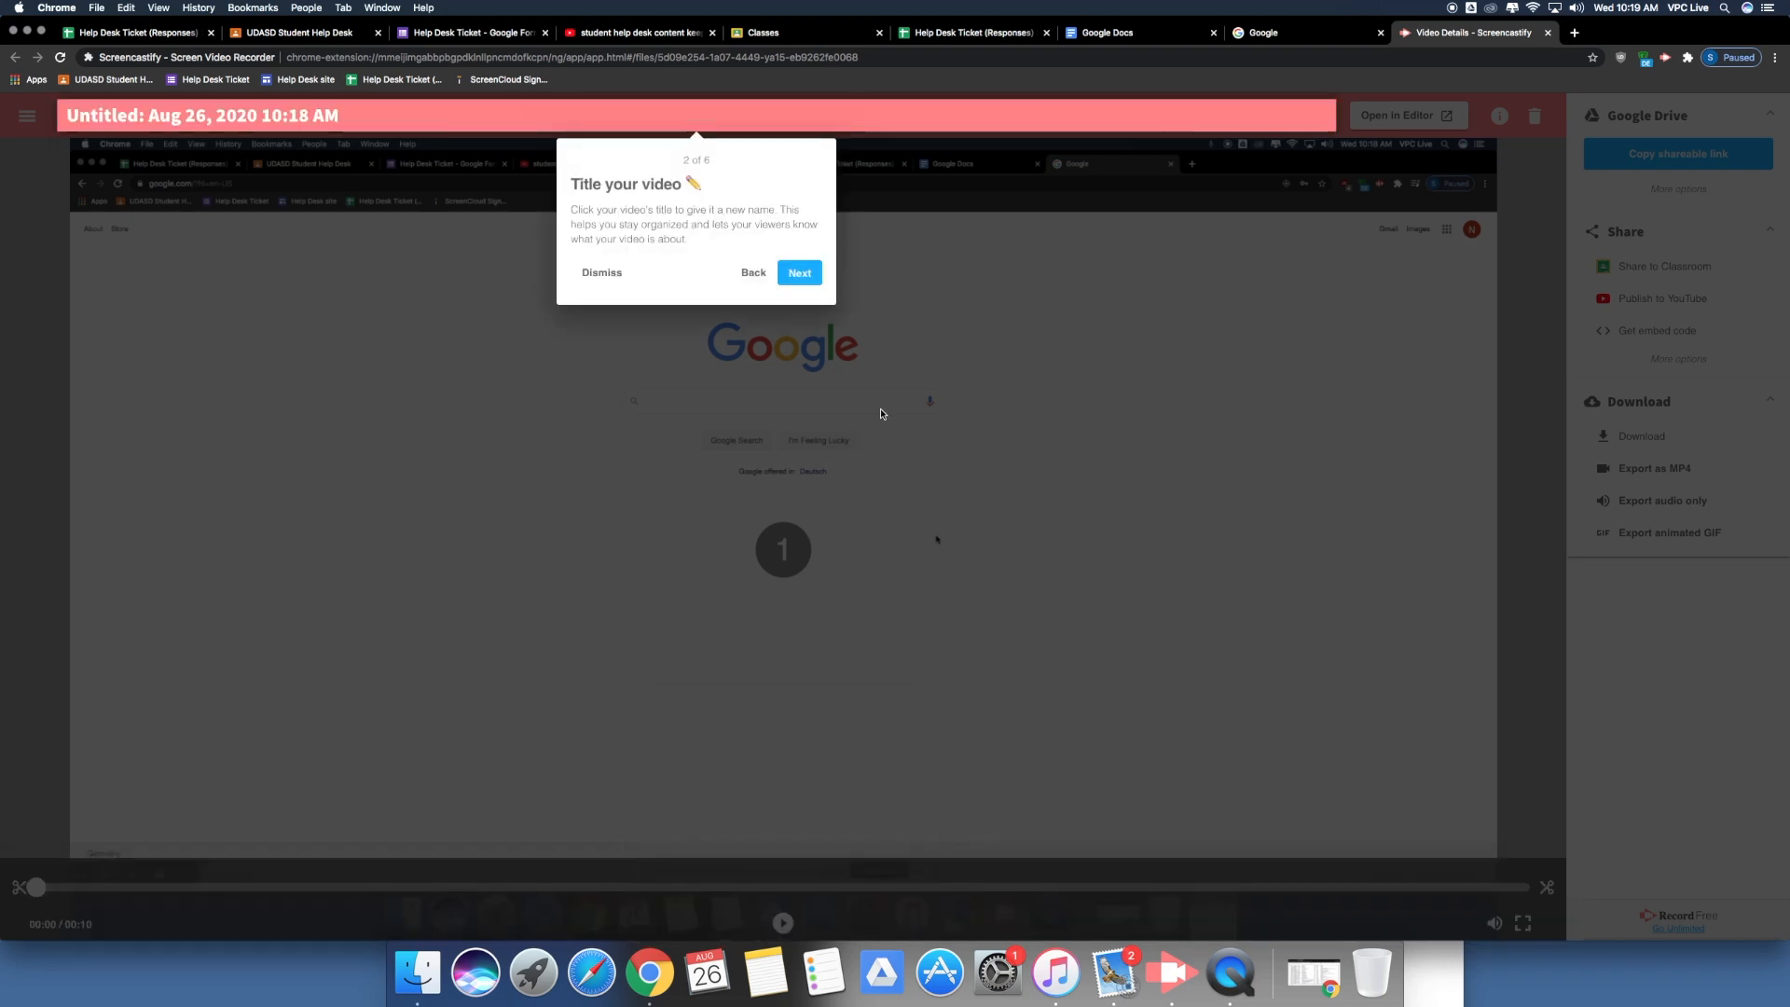
{"action": "left_click", "coordinate": [814, 279]}
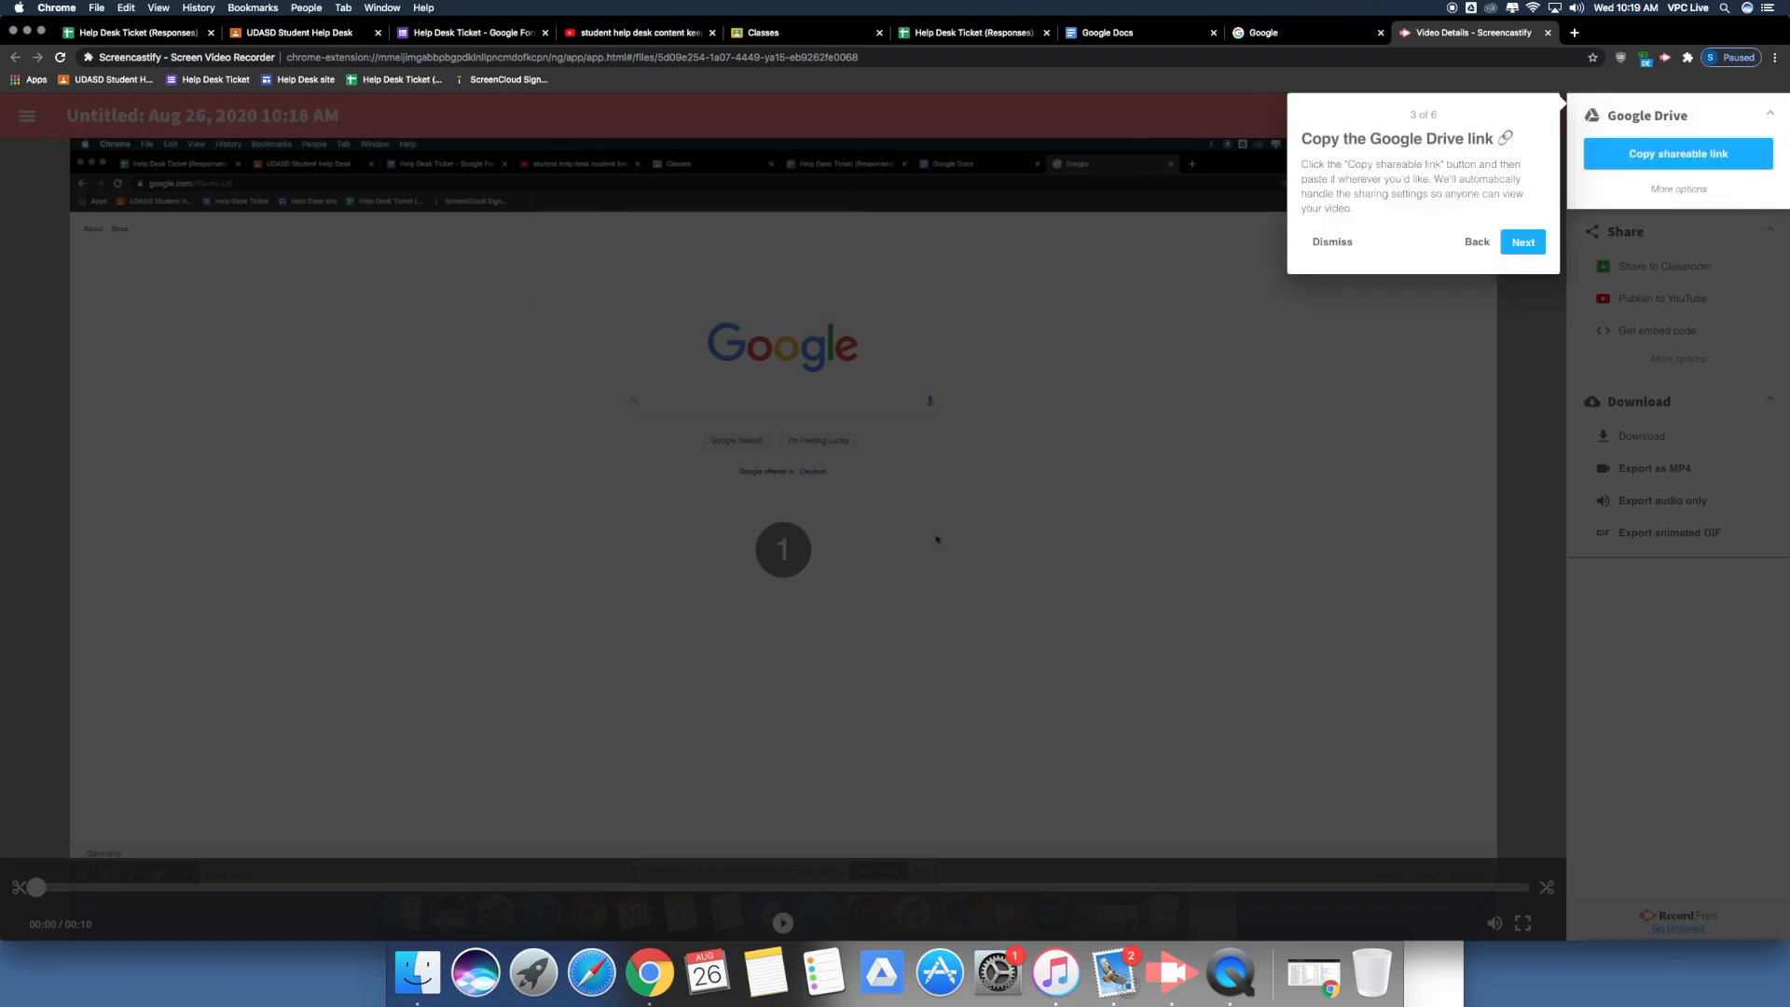
{"action": "left_click", "coordinate": [1522, 243]}
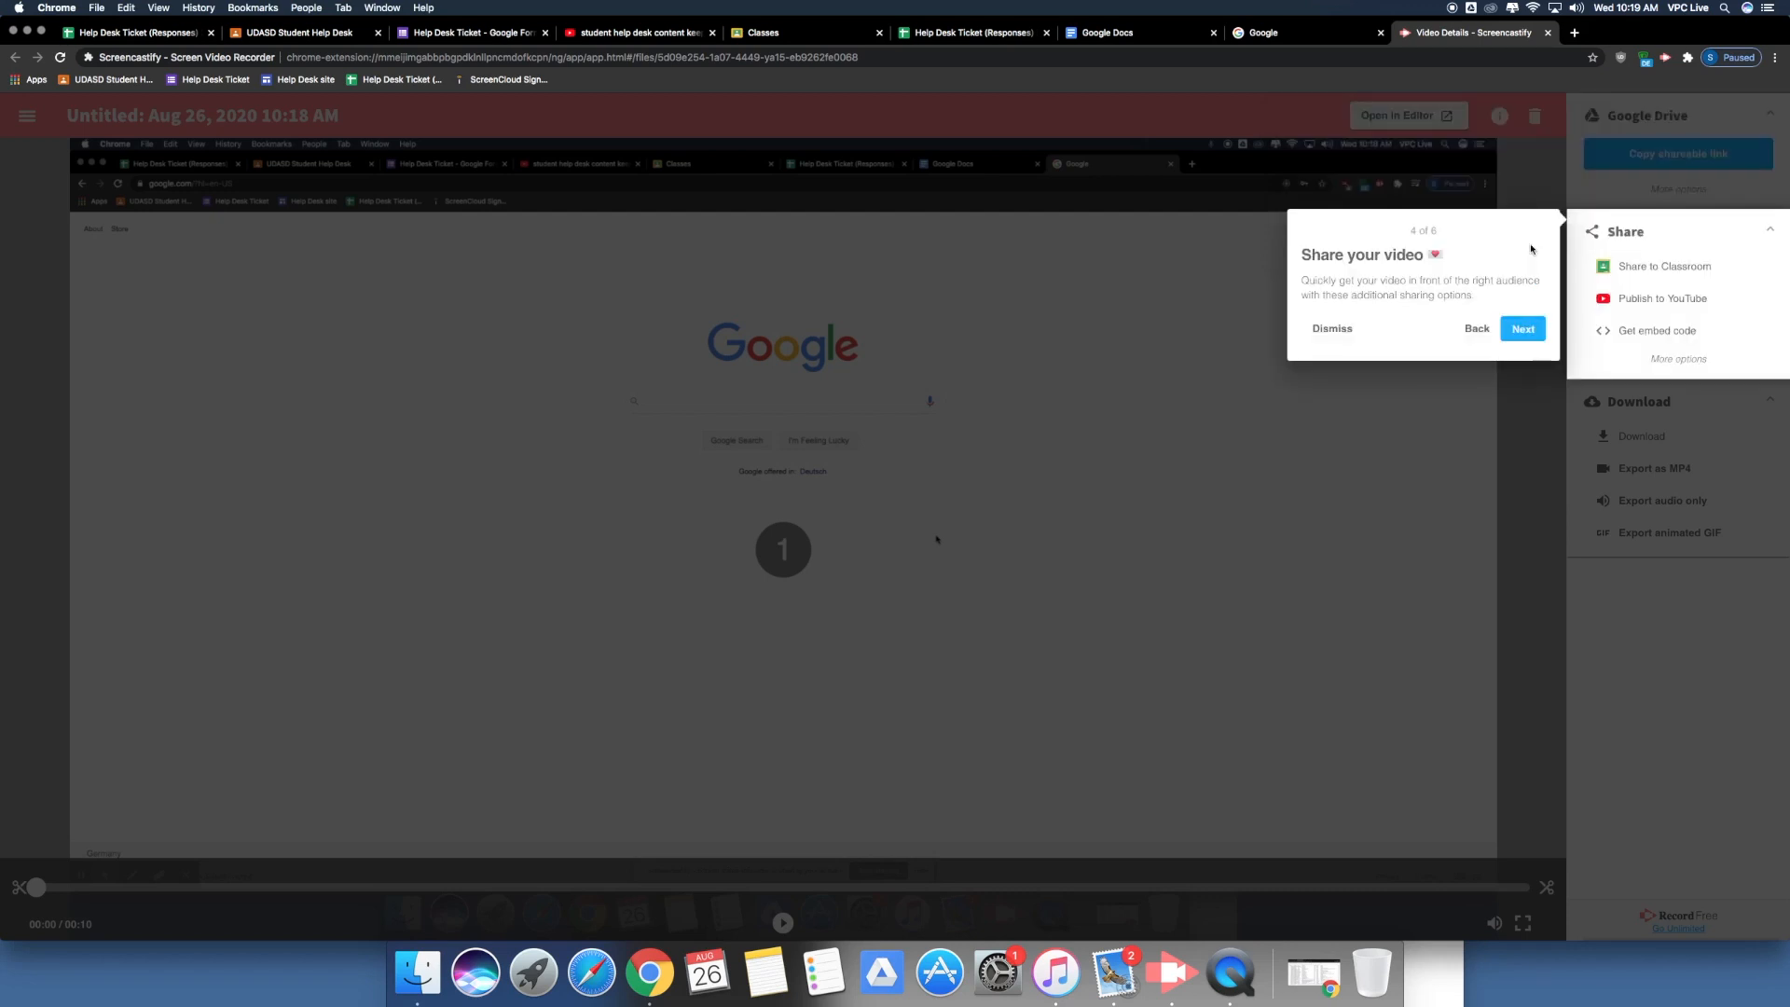
{"action": "left_click", "coordinate": [1530, 333]}
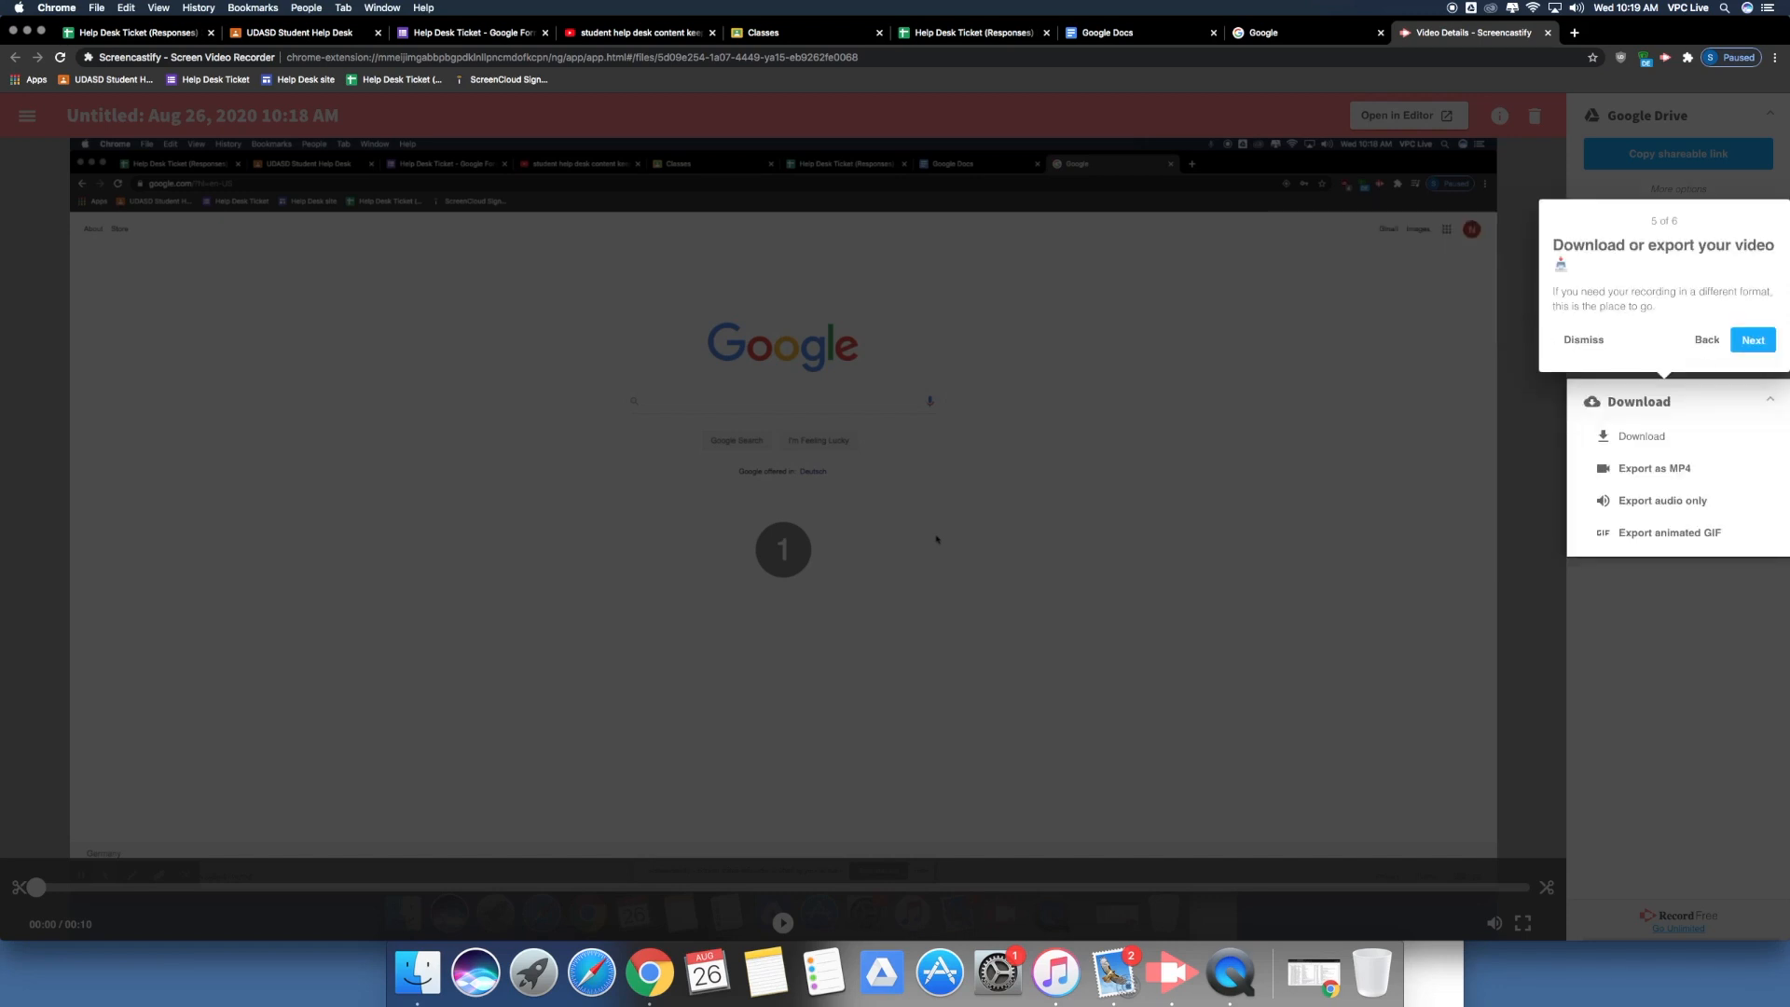
{"action": "left_click", "coordinate": [1765, 342]}
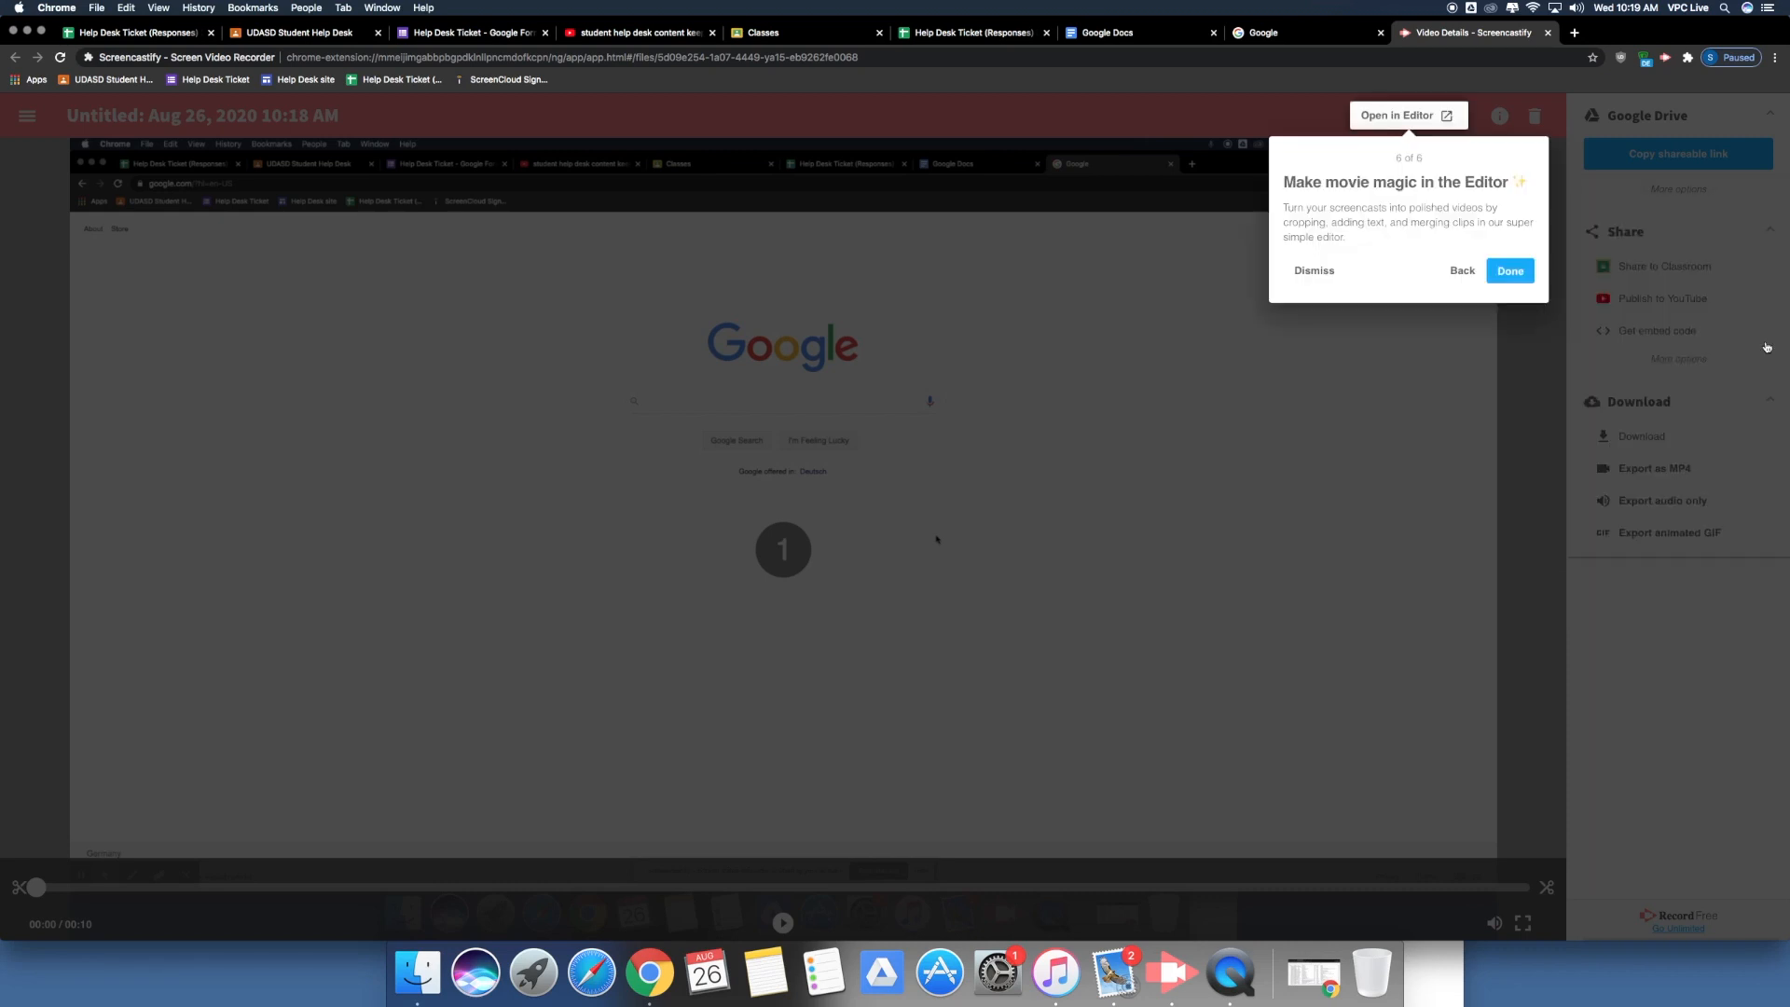
{"action": "left_click", "coordinate": [1512, 271]}
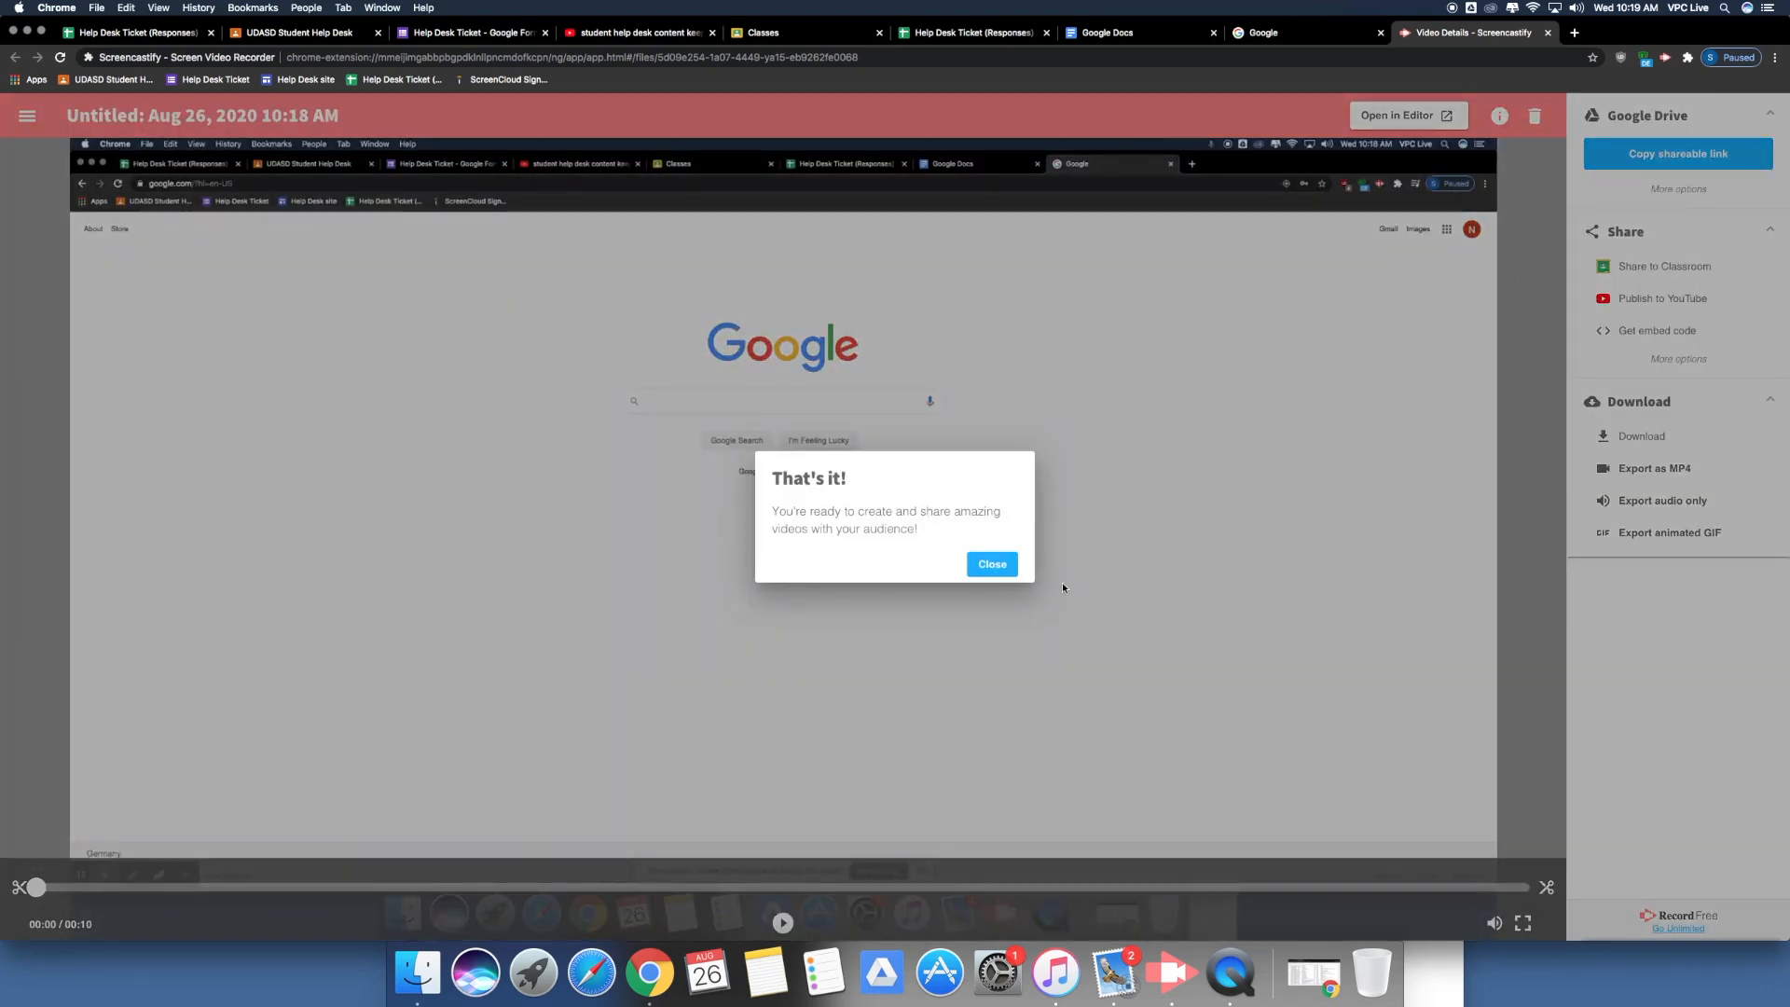
{"action": "left_click", "coordinate": [990, 567]}
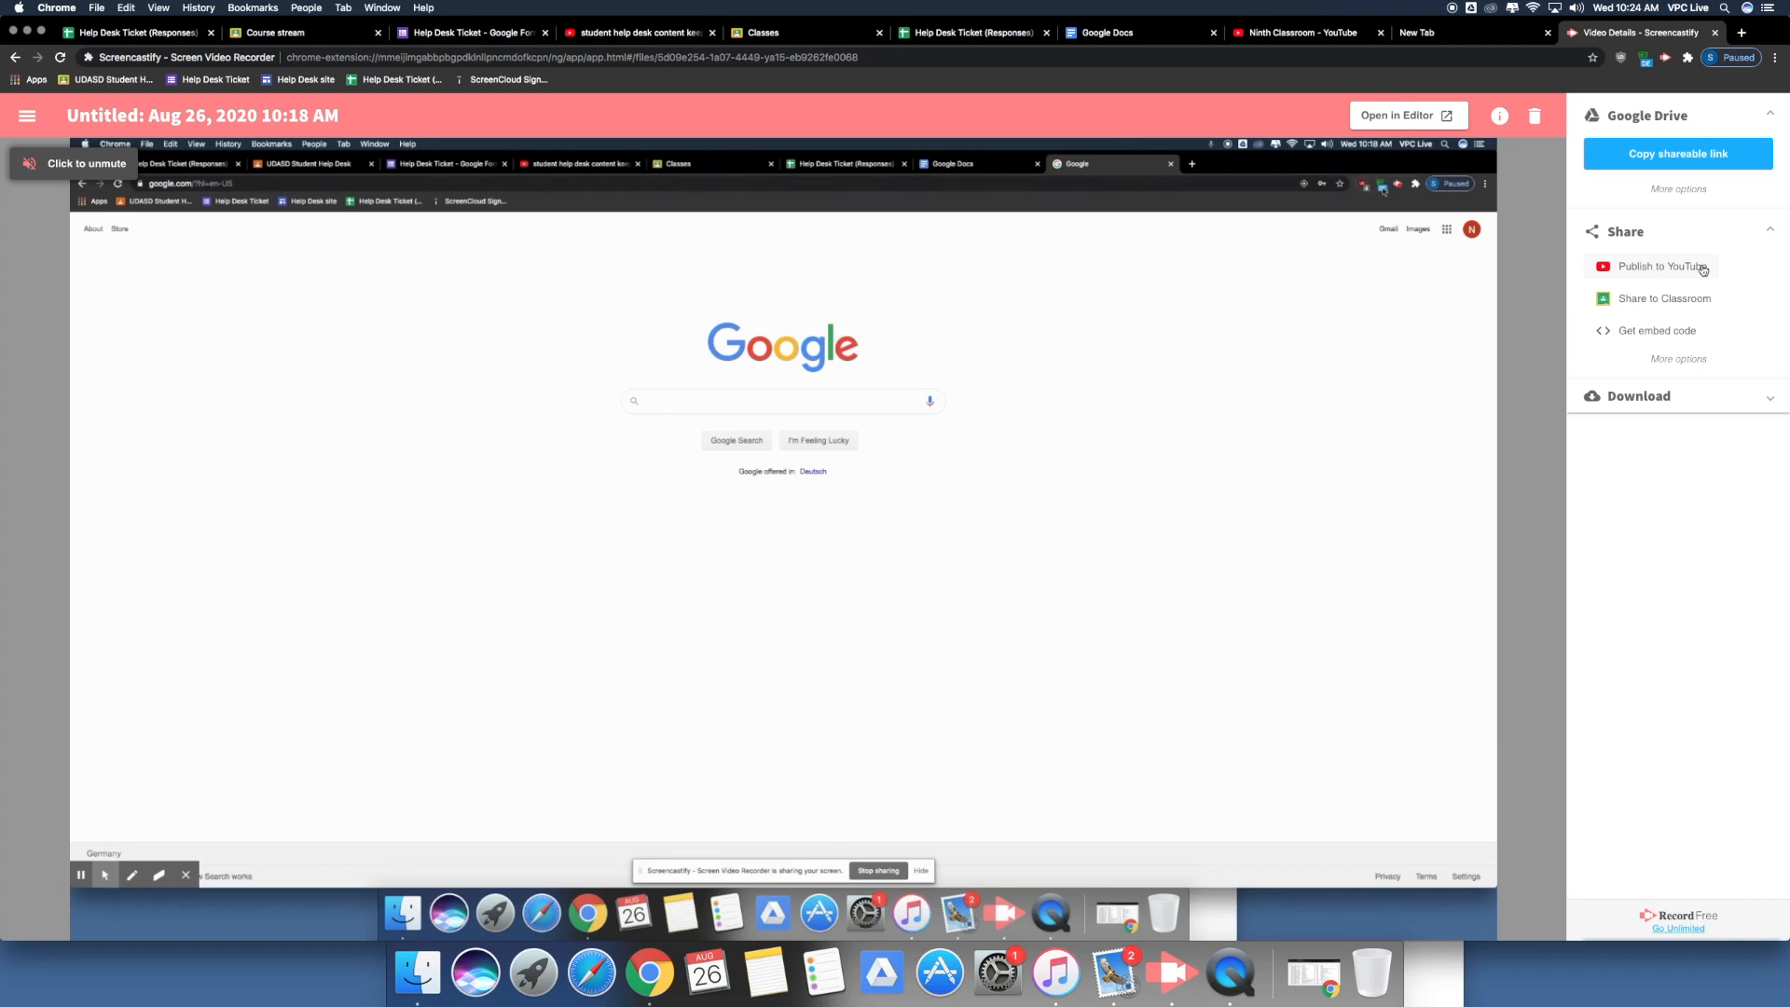
Step: Start publishing the recording to YouTube and connect the Ninth Classroom channel, allowing Screencastify to manage the YouTube account
{"action": "left_click", "coordinate": [1703, 269]}
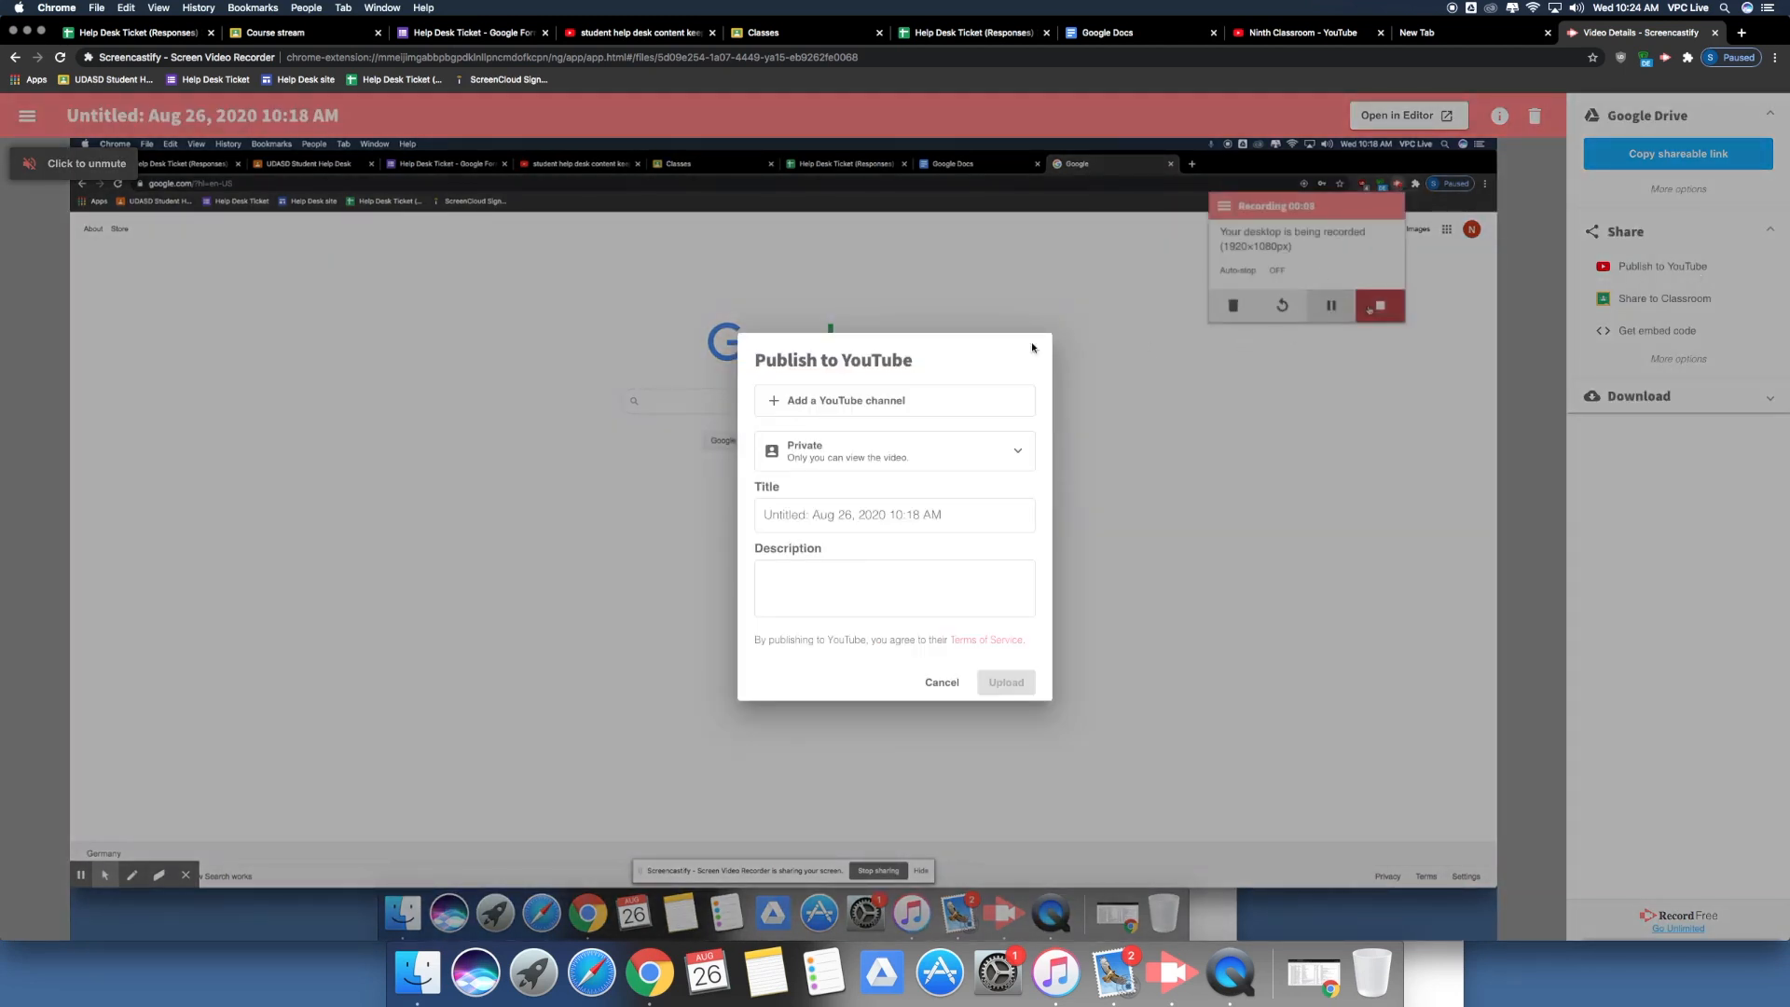
{"action": "left_click", "coordinate": [836, 420]}
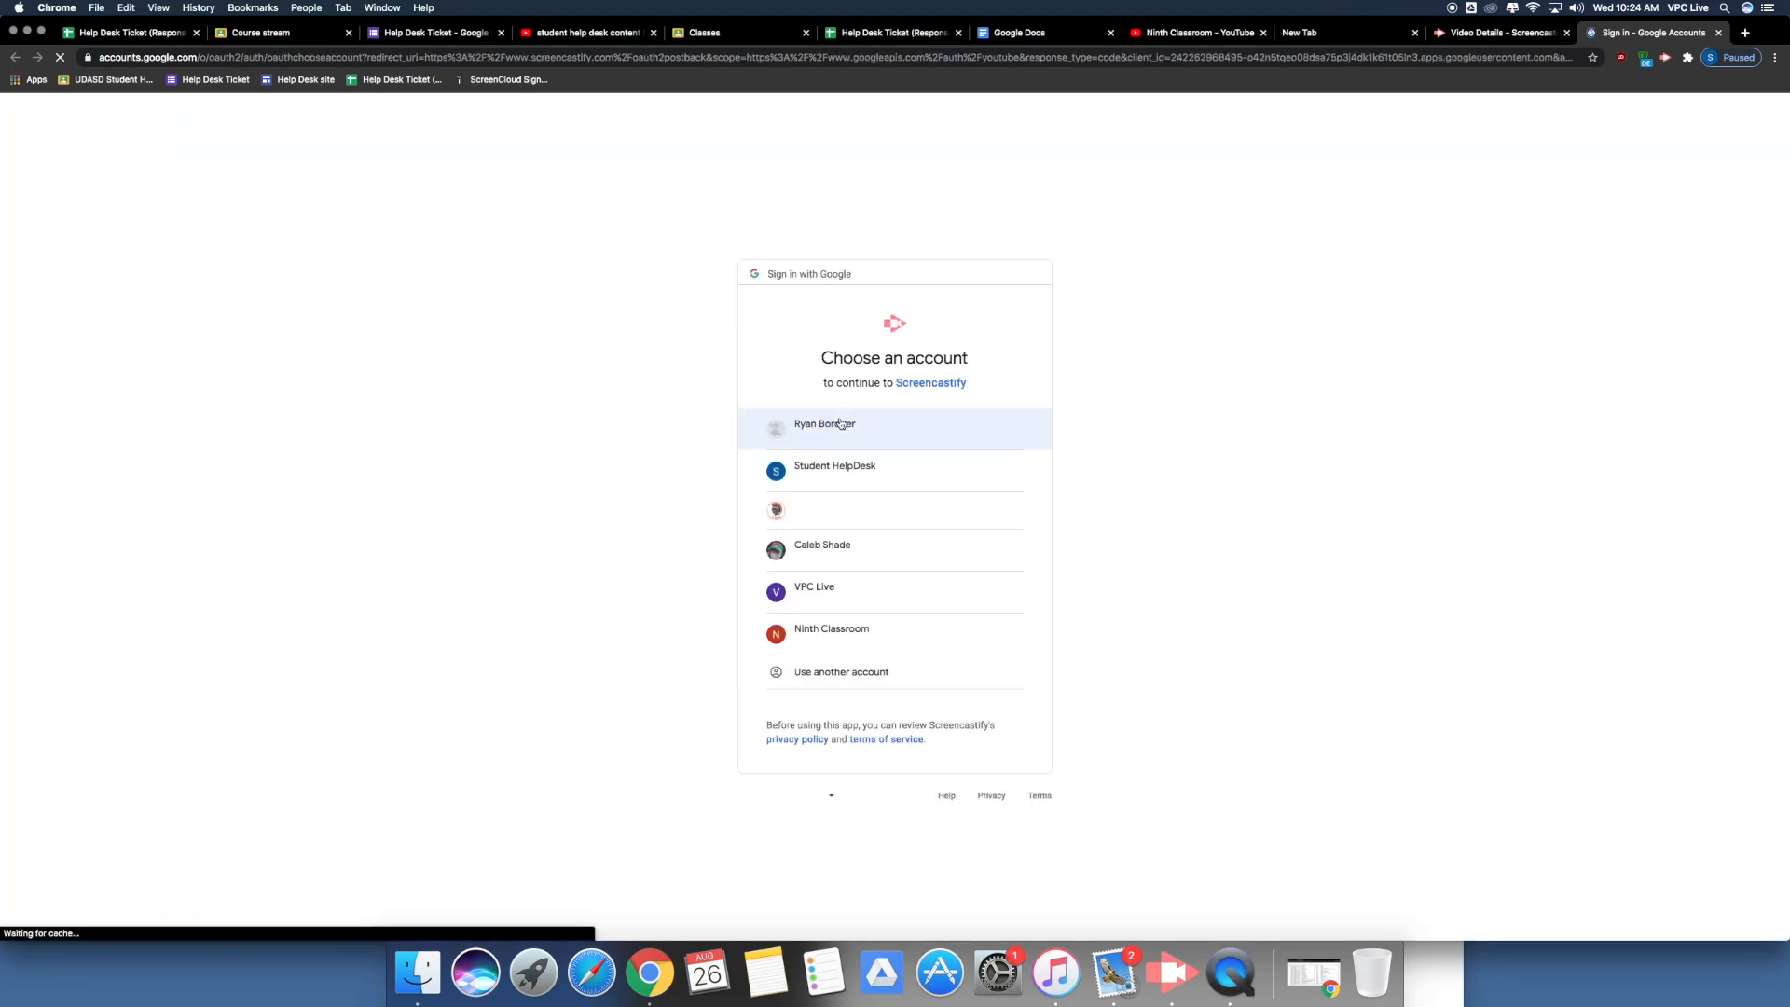
{"action": "left_click", "coordinate": [842, 632]}
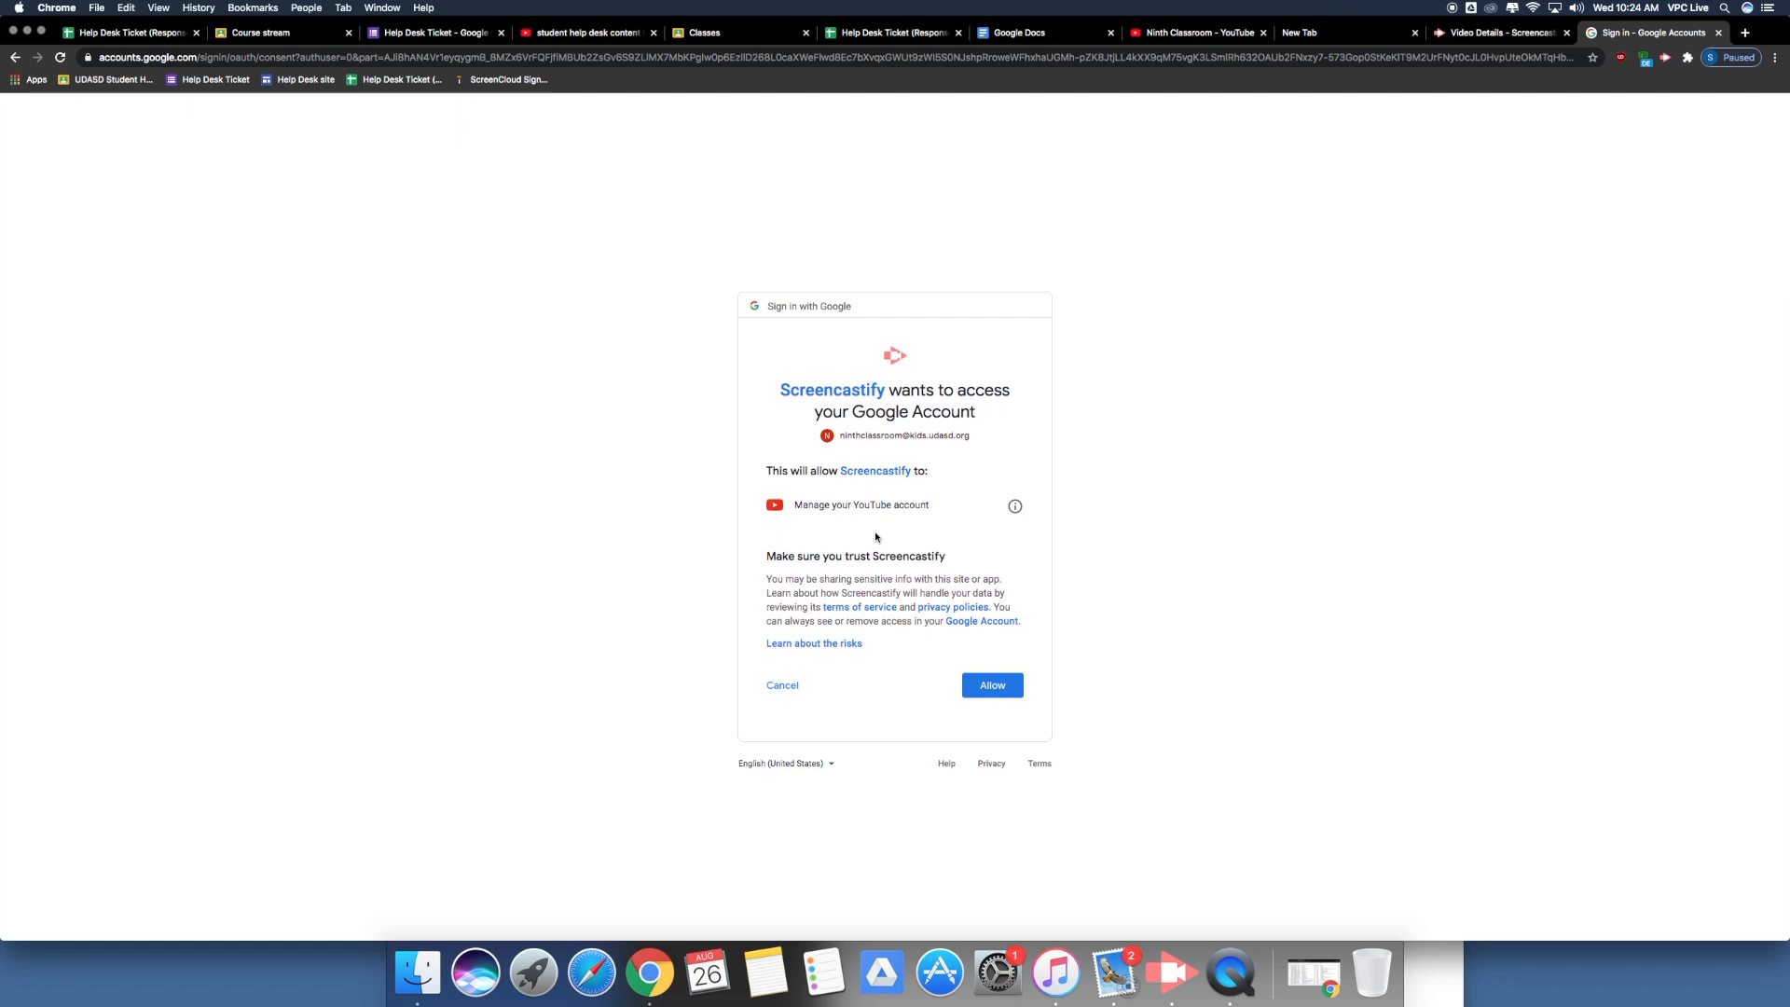
{"action": "left_click", "coordinate": [994, 687]}
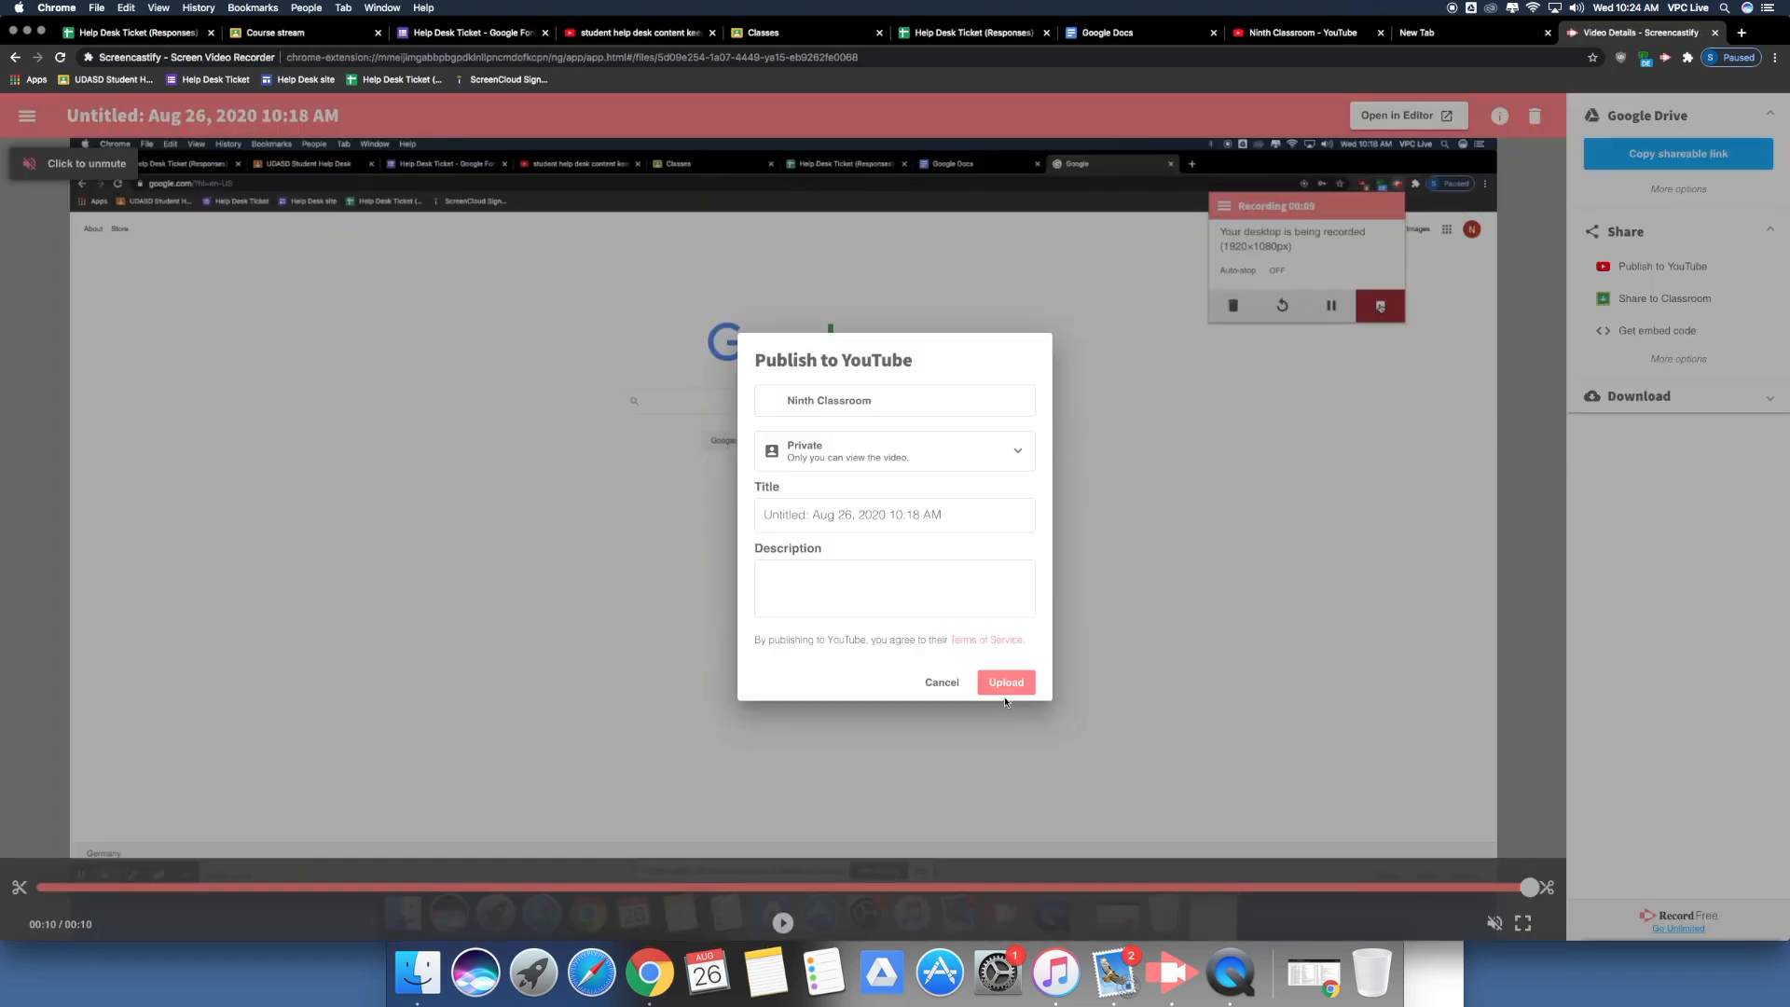
Step: Set the video's YouTube visibility to Unlisted and upload it
{"action": "left_click", "coordinate": [871, 522]}
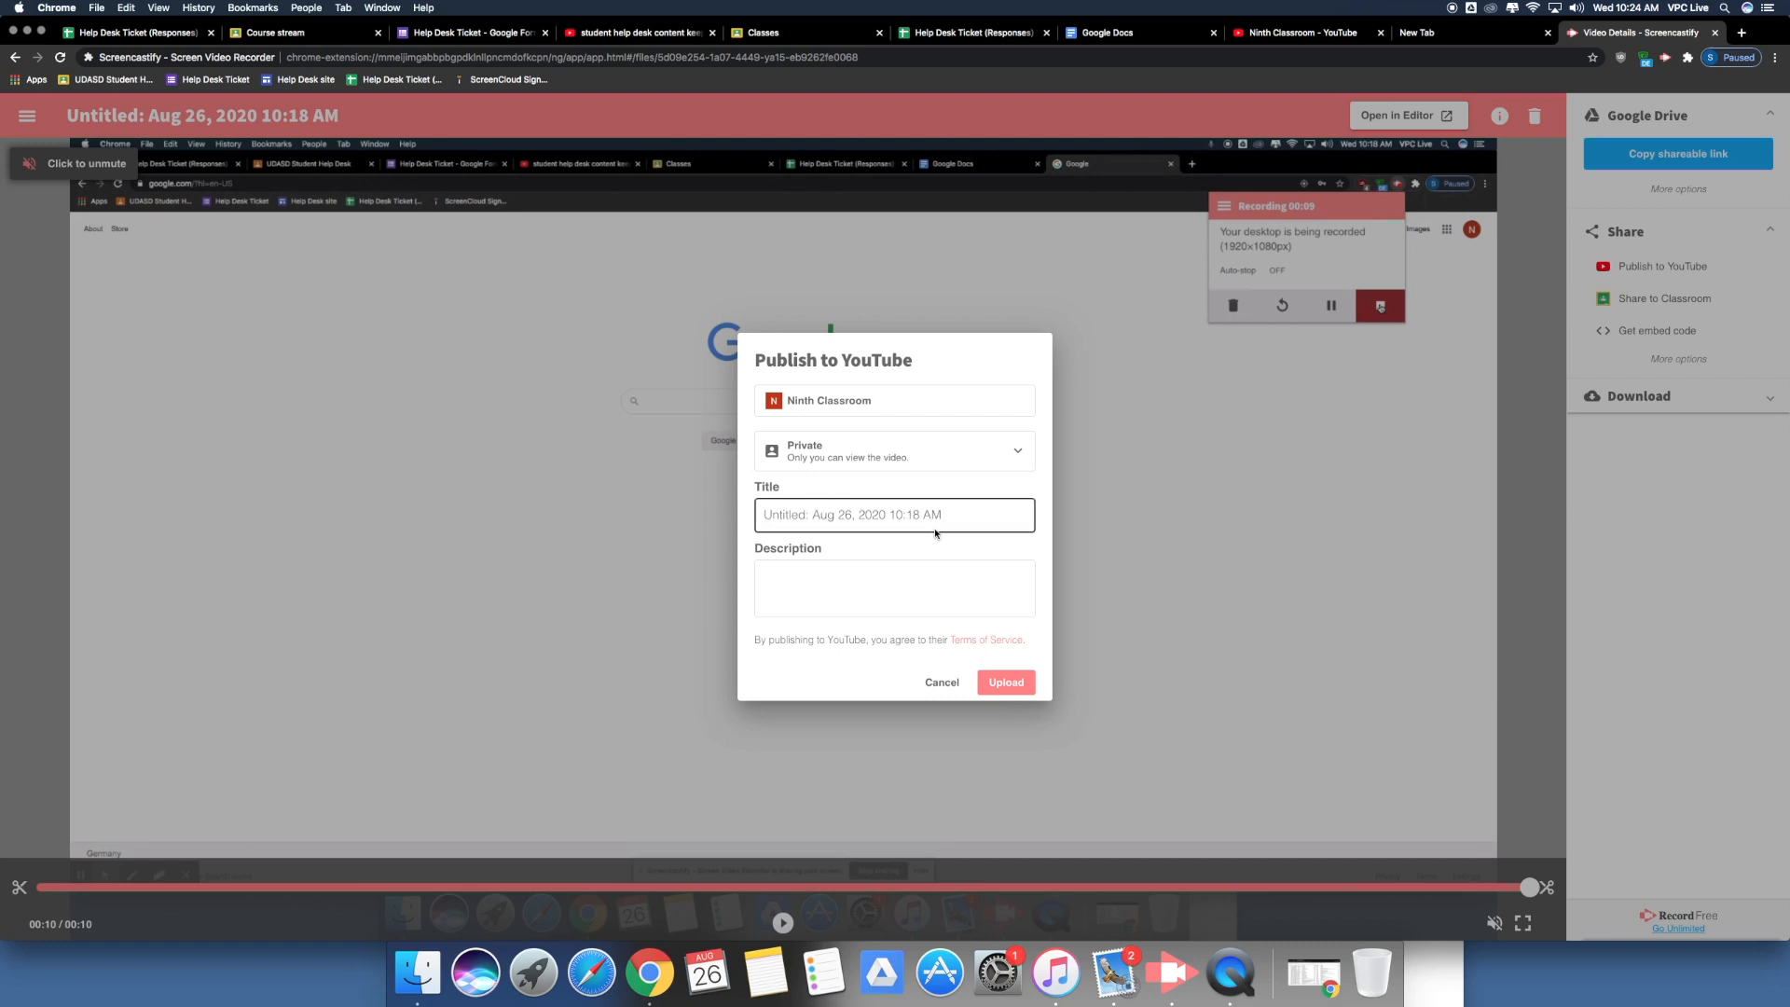
{"action": "left_click", "coordinate": [1024, 462]}
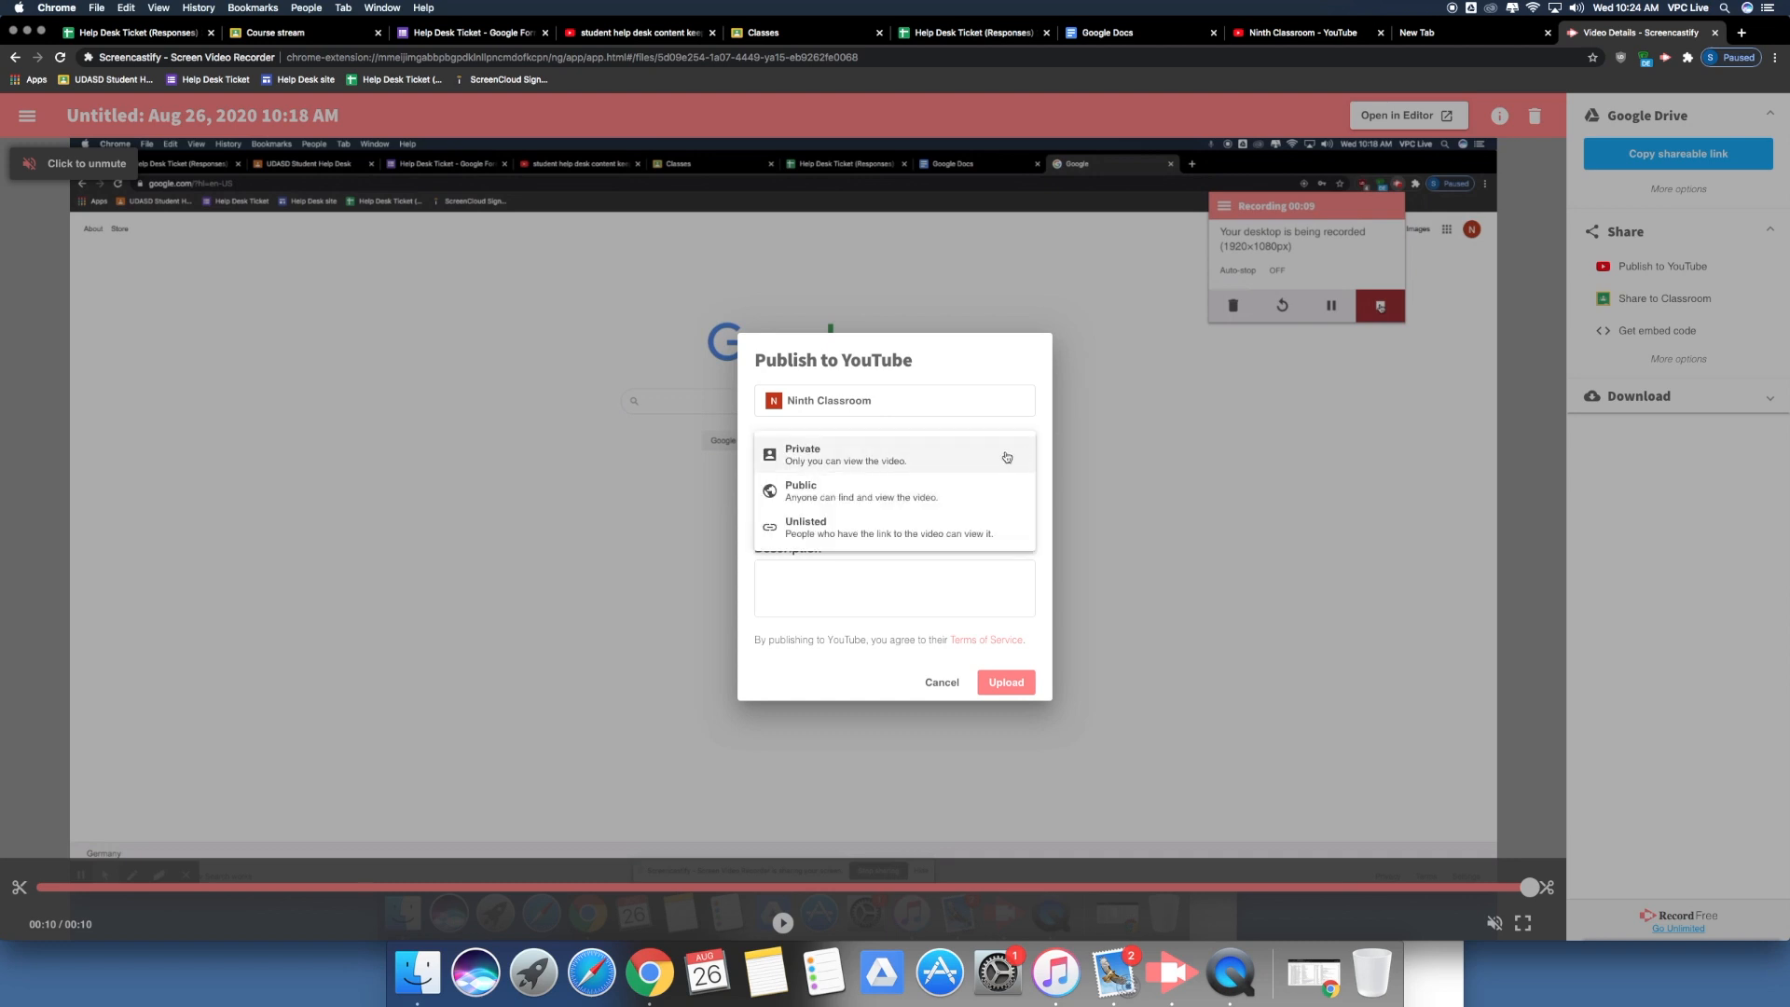
{"action": "left_click", "coordinate": [909, 528]}
{"action": "left_click", "coordinate": [1014, 686]}
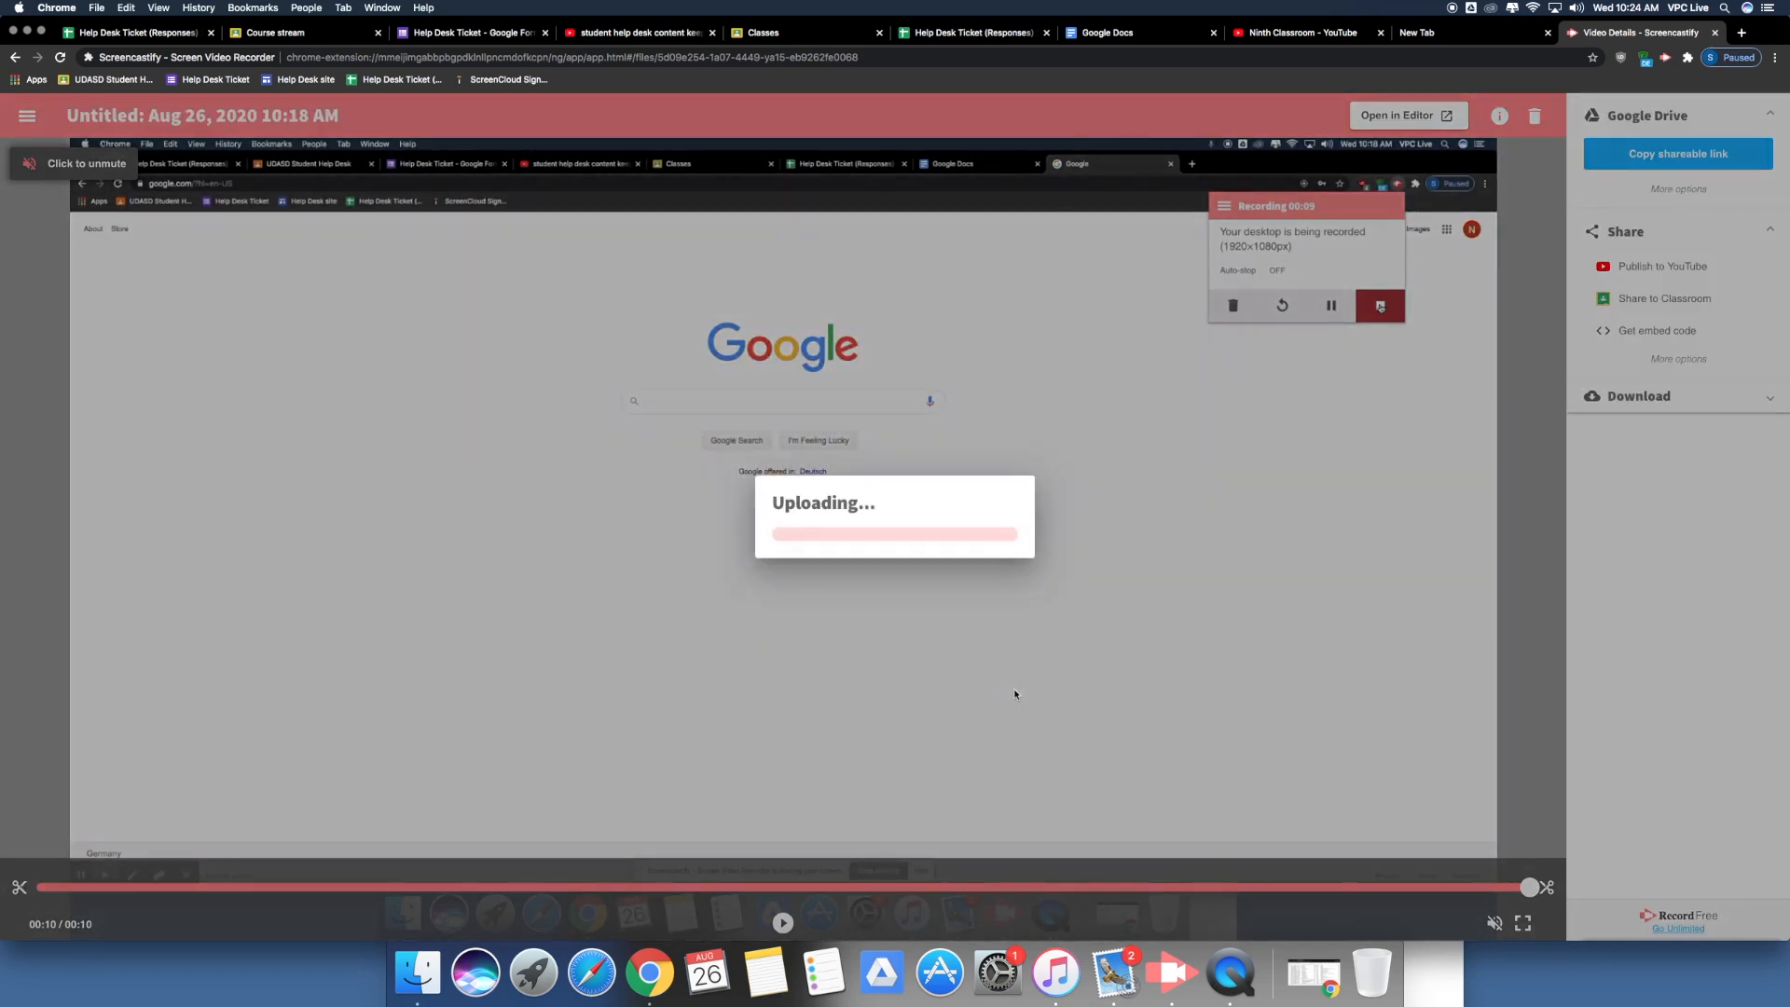